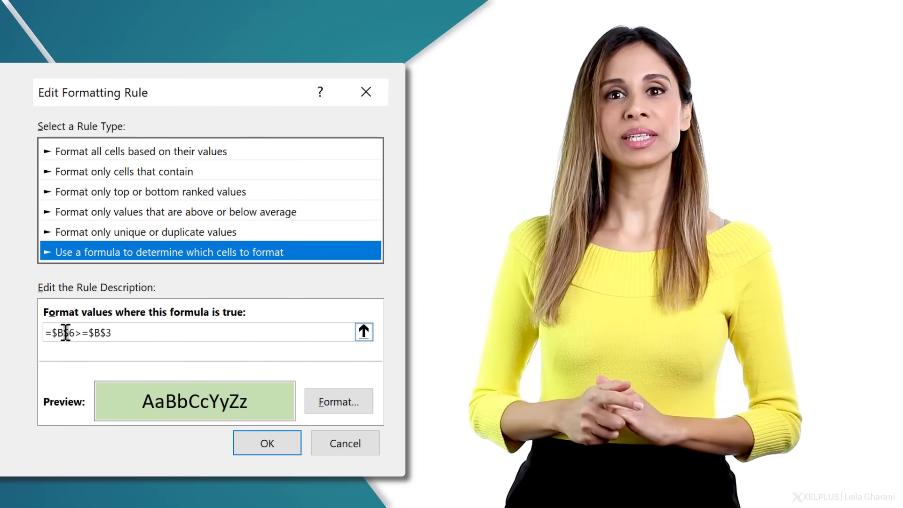
Step: Remove the dollar signs from $B$6 so the rule formula reads =B6>=$B$3
click(65, 333)
key(Delete)
click(53, 332)
key(Delete)
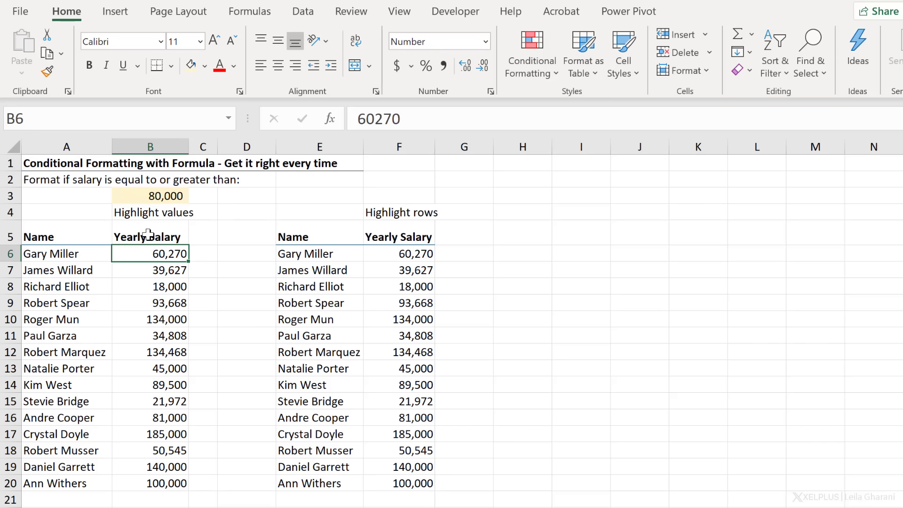
Step: Check the 80,000 threshold in B3, then select the salaries B6:B20
click(139, 198)
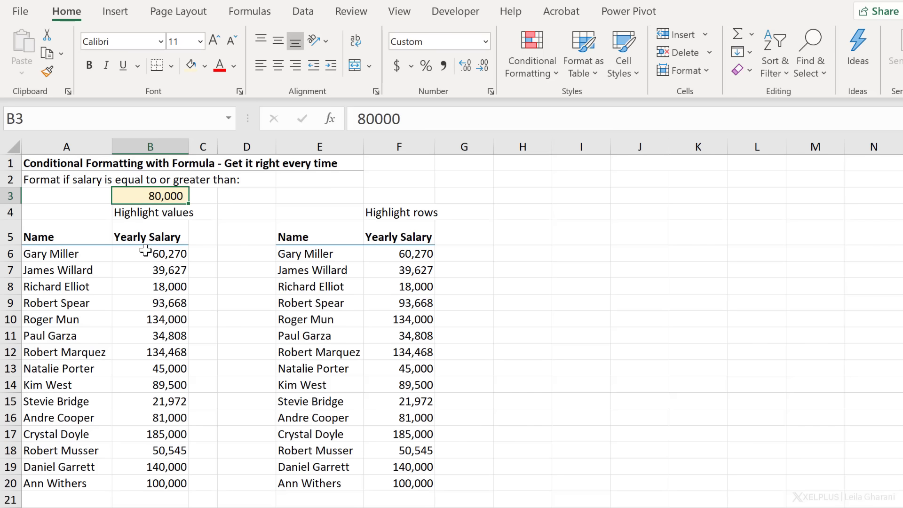
drag(141, 253, 141, 479)
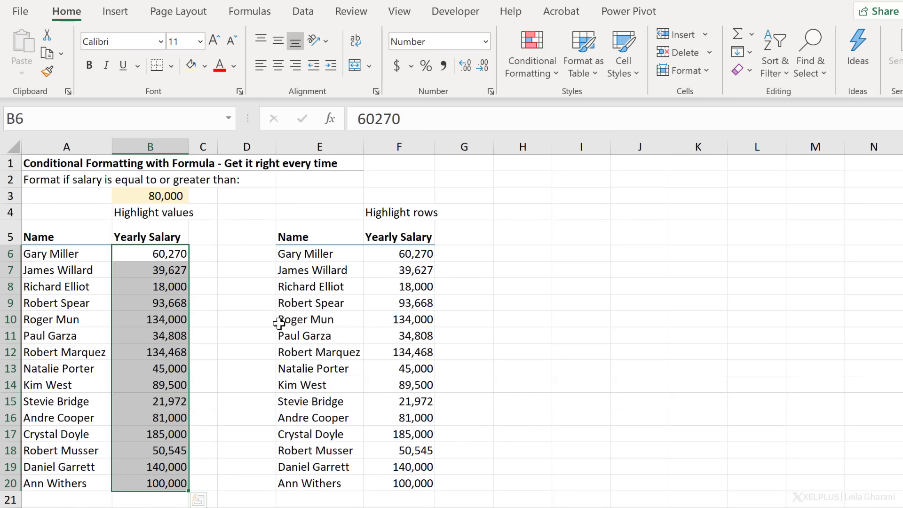
drag(329, 270, 393, 267)
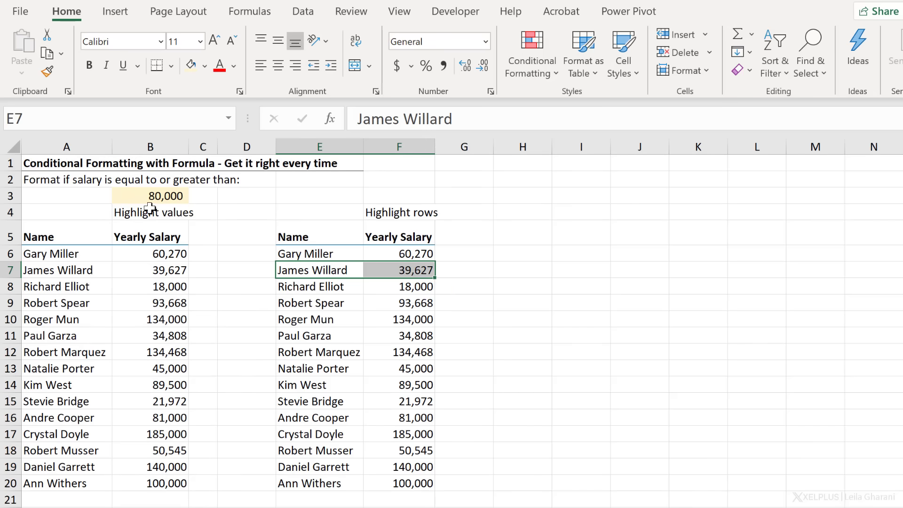
drag(143, 255, 140, 481)
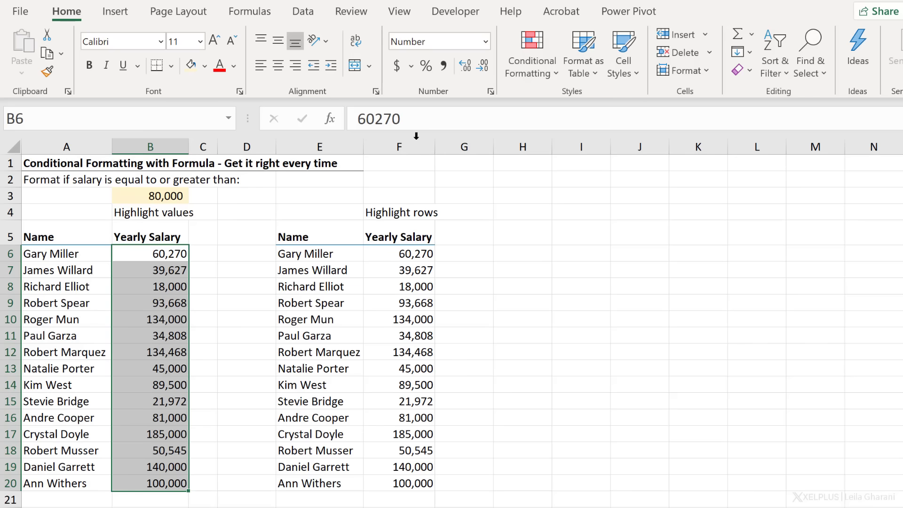
Step: Create a new conditional formatting rule of type 'Use a formula to determine which cells to format'
click(524, 74)
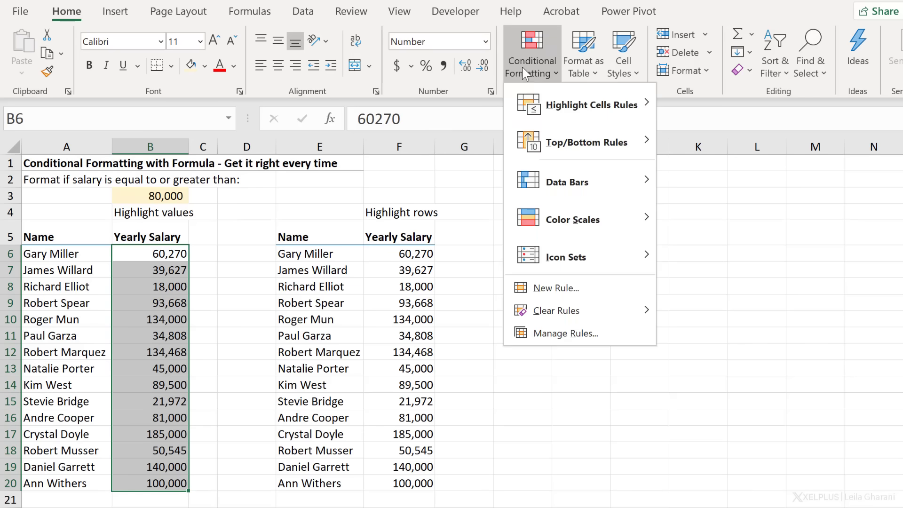
click(568, 286)
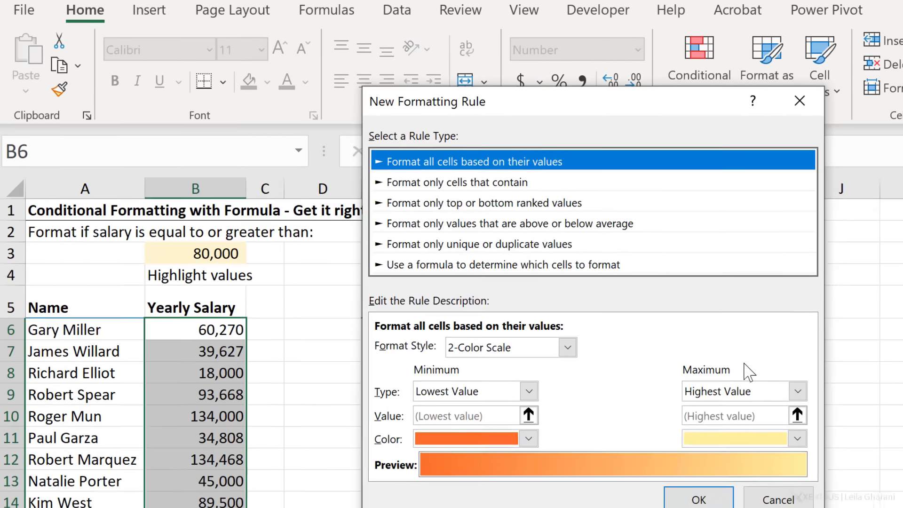
click(558, 265)
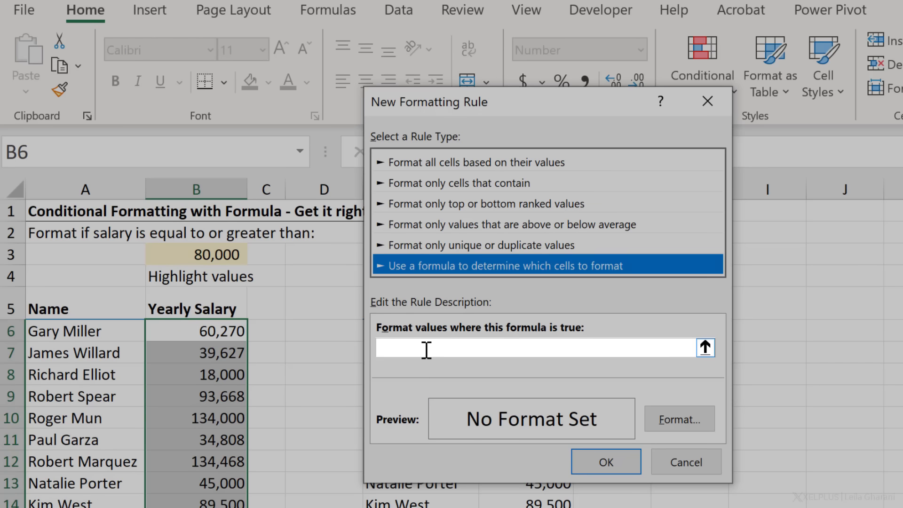
Step: Enter the rule formula =$B$6>=$B$3 by referencing B6 and B3
click(426, 350)
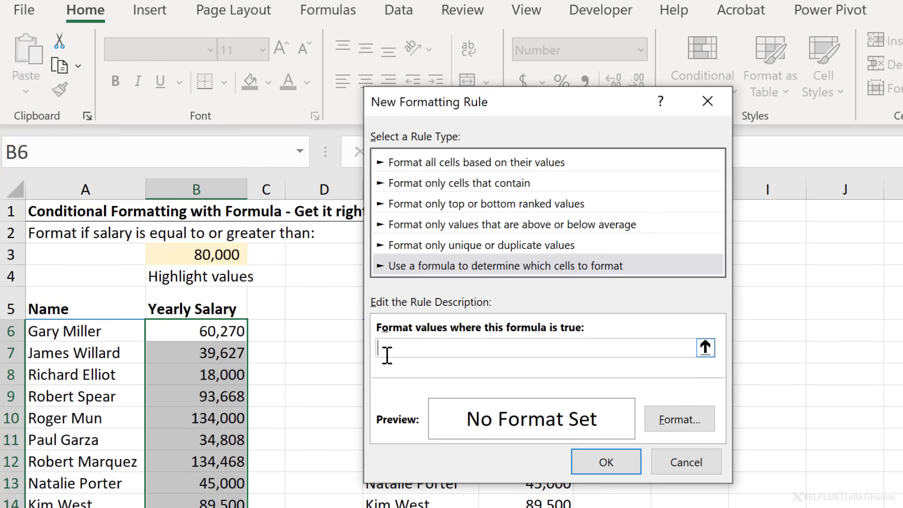
text(=)
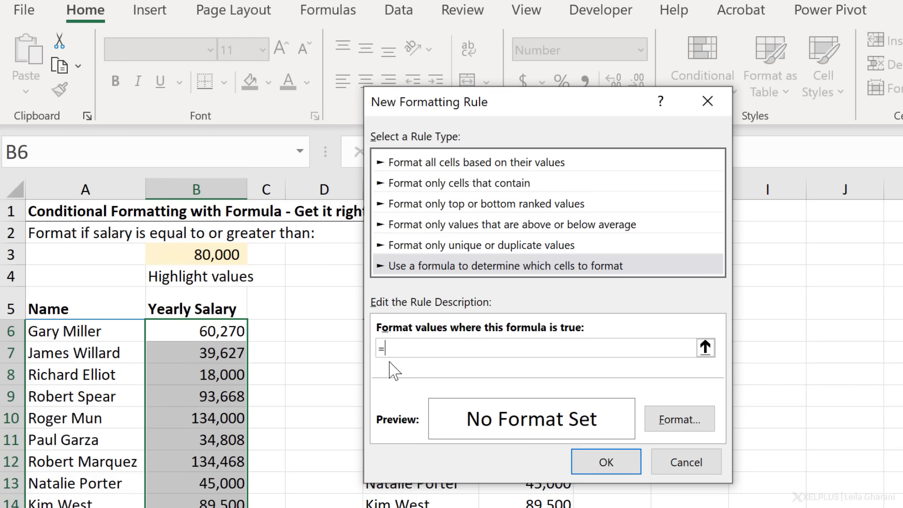
click(216, 334)
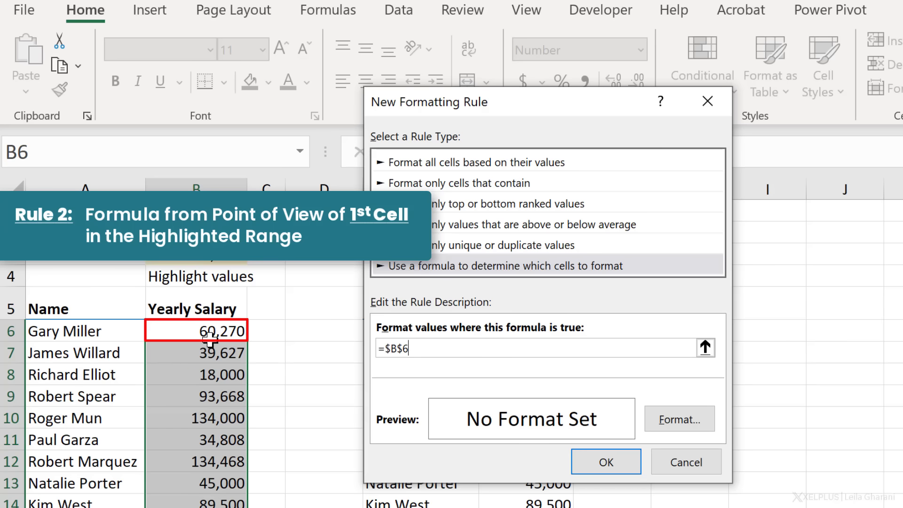
text(>=)
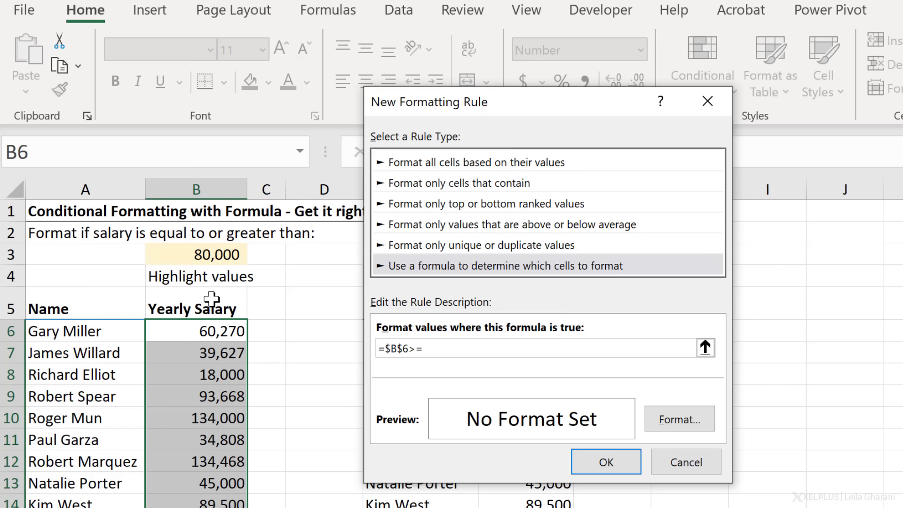
click(198, 249)
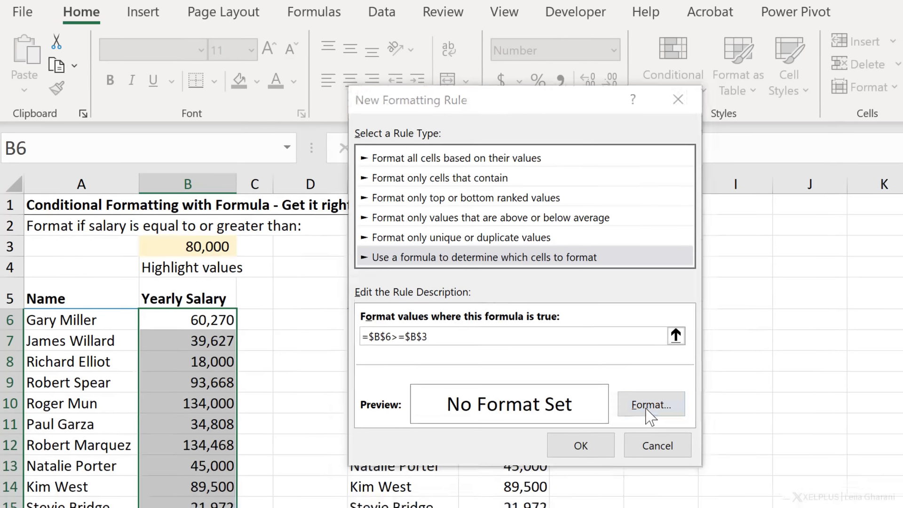
Step: Set the rule's format to a light green fill
click(678, 423)
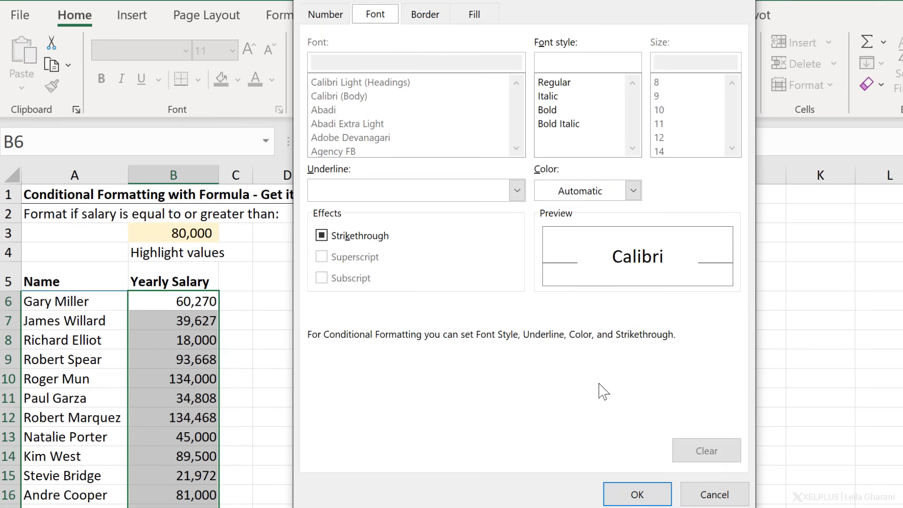
click(324, 17)
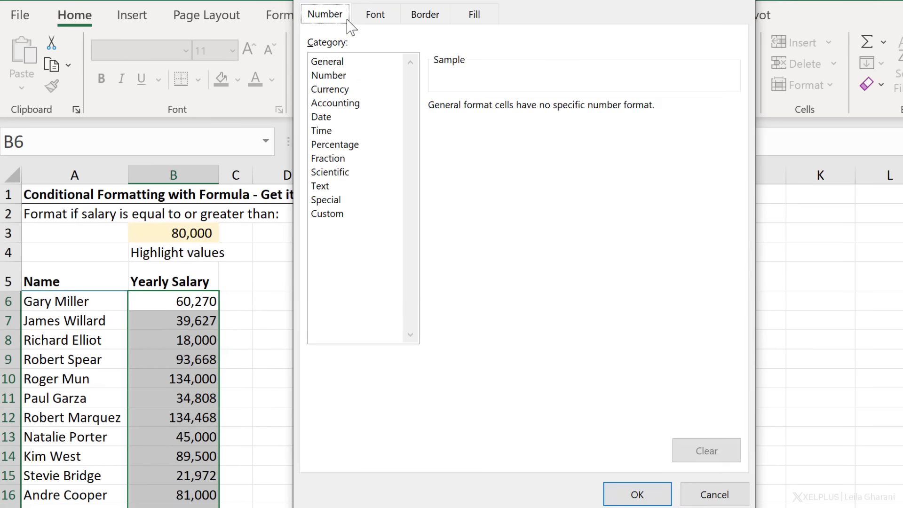
click(374, 24)
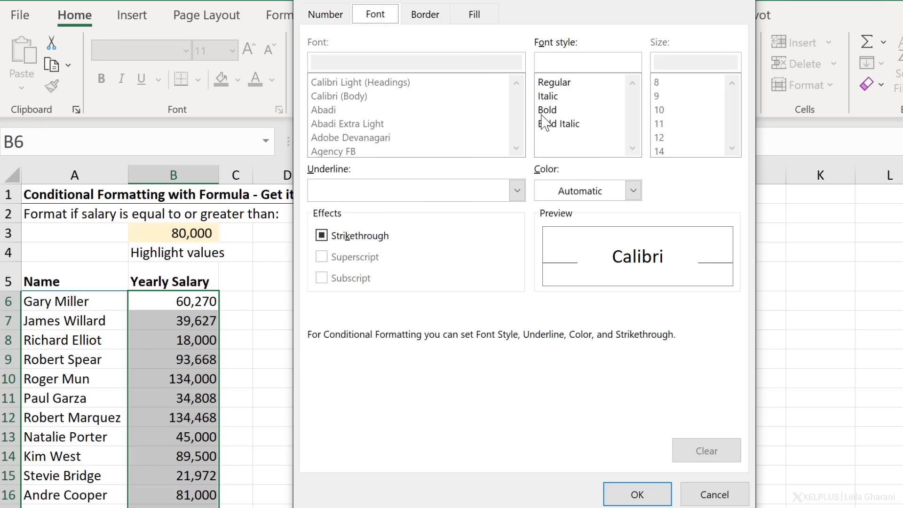
click(419, 19)
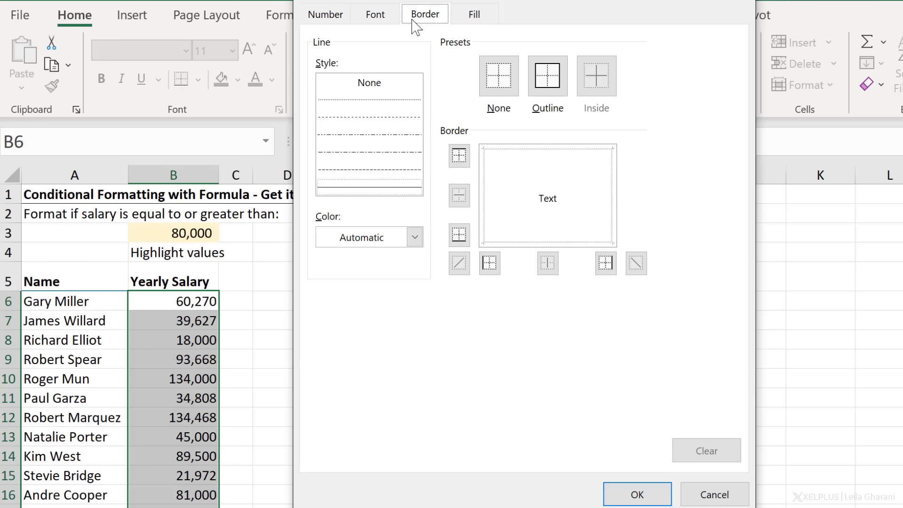
click(472, 21)
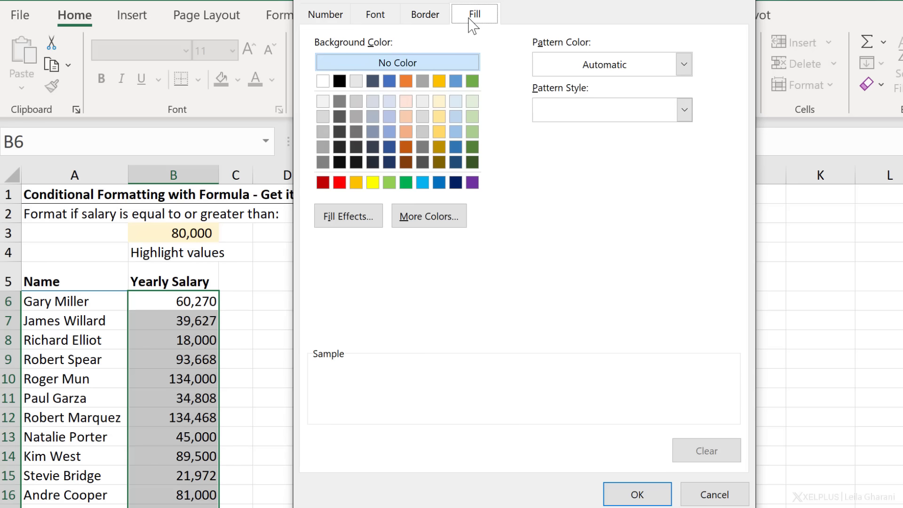
click(473, 116)
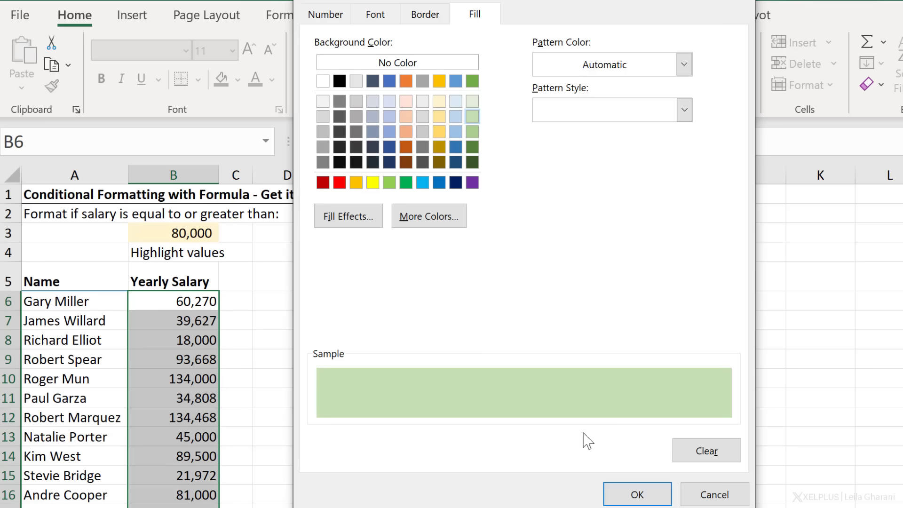
click(611, 493)
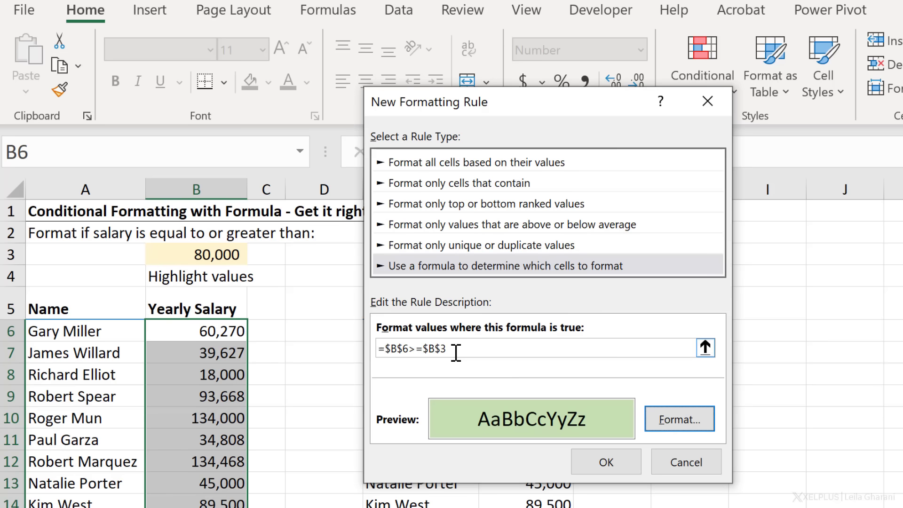
Step: Copy the formula =$B$6>=$B$3 and apply the rule to B6:B20
drag(446, 349, 370, 345)
key(ctrl+c)
click(556, 348)
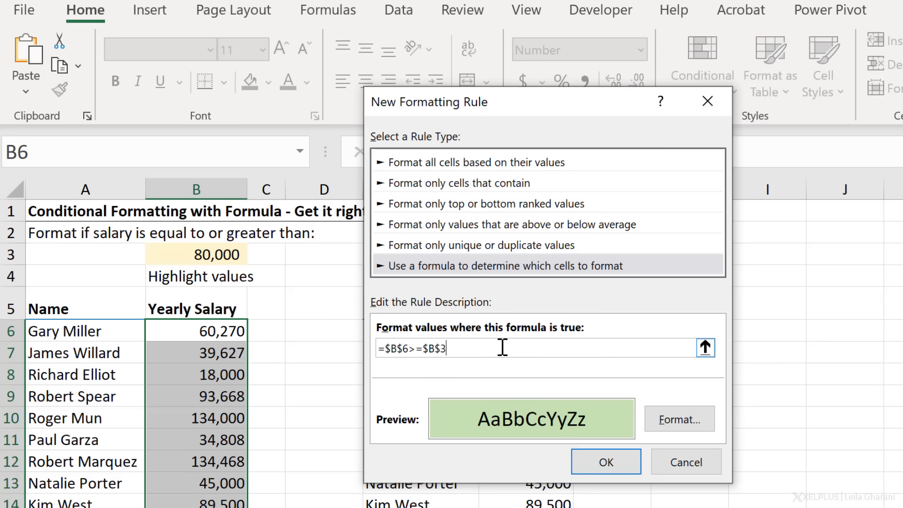
click(607, 462)
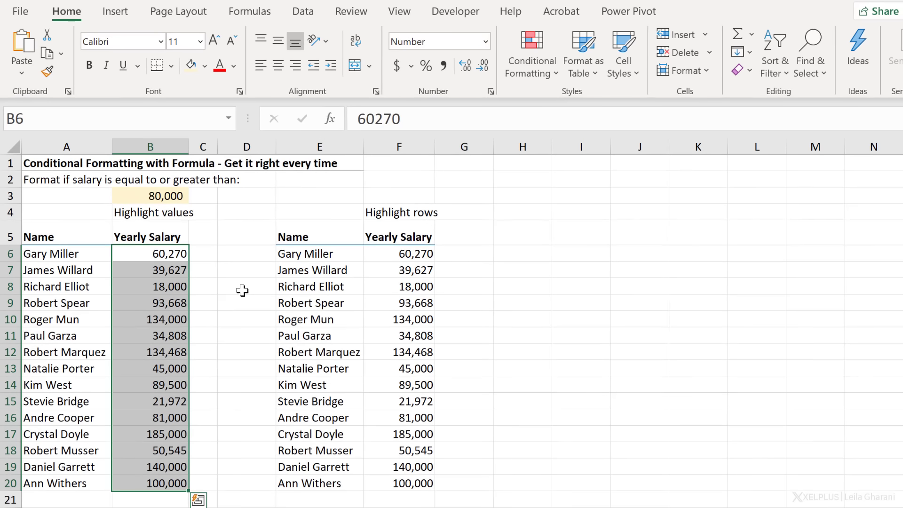
click(149, 252)
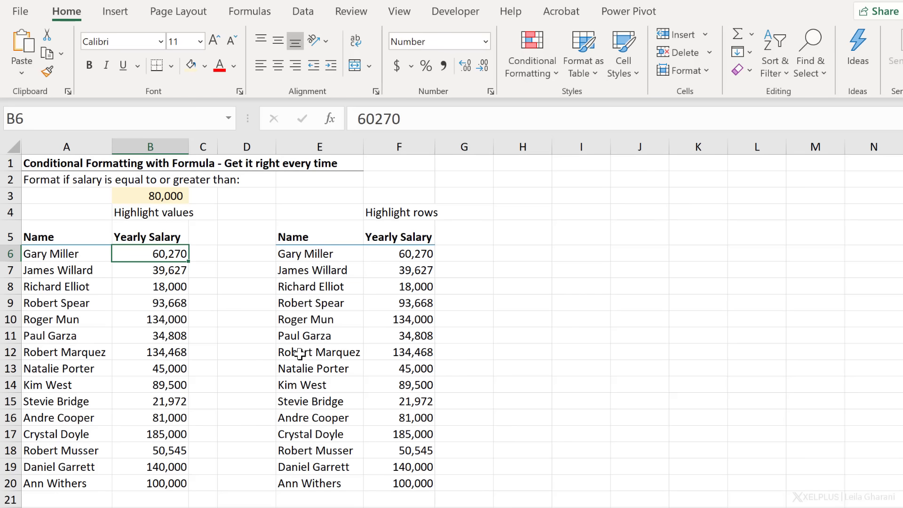
text(8)
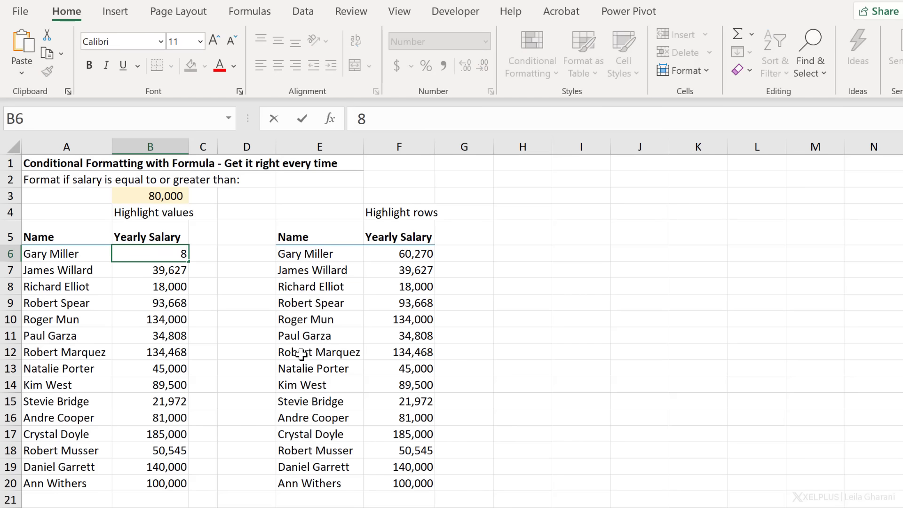
text(0000)
key(Return)
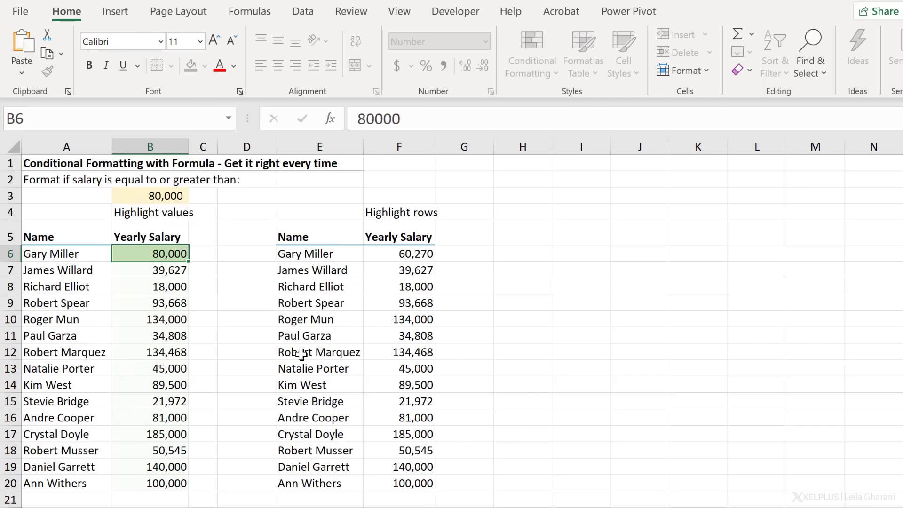
key(Up)
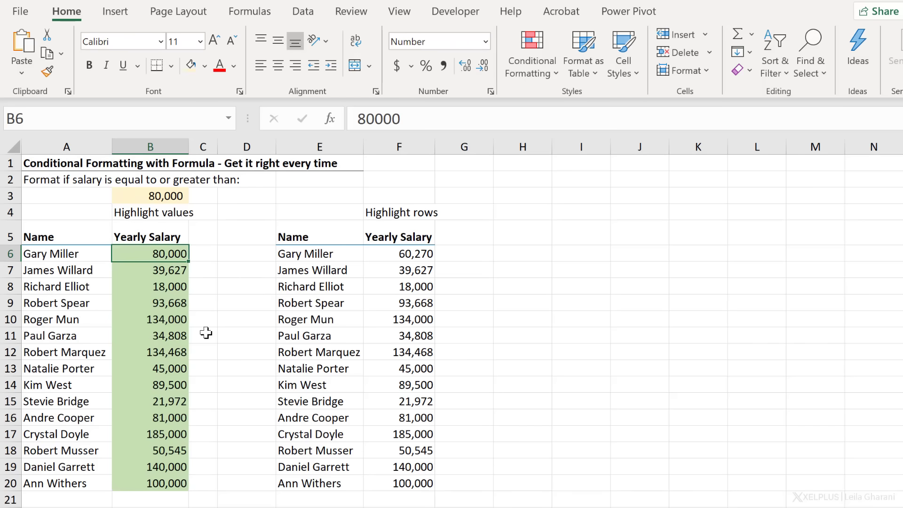
drag(159, 278, 148, 484)
click(148, 254)
key(ctrl+z)
key(ctrl+z)
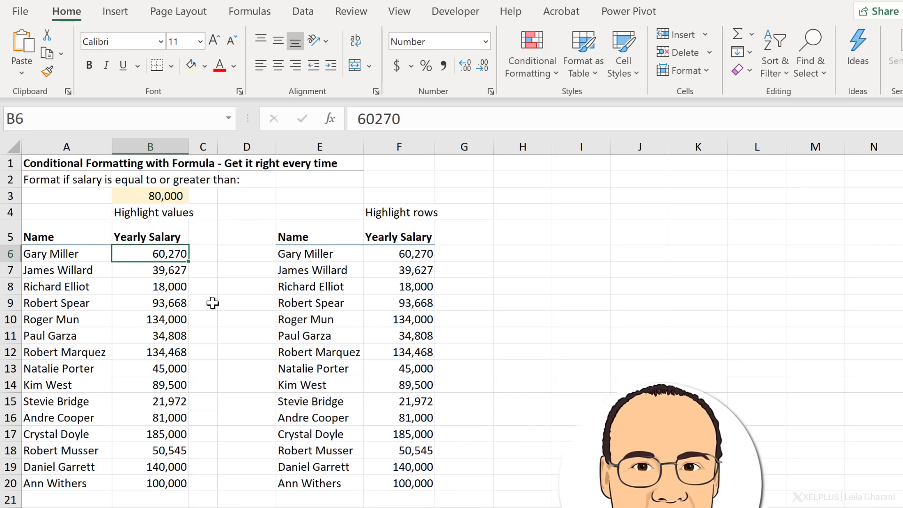
click(203, 254)
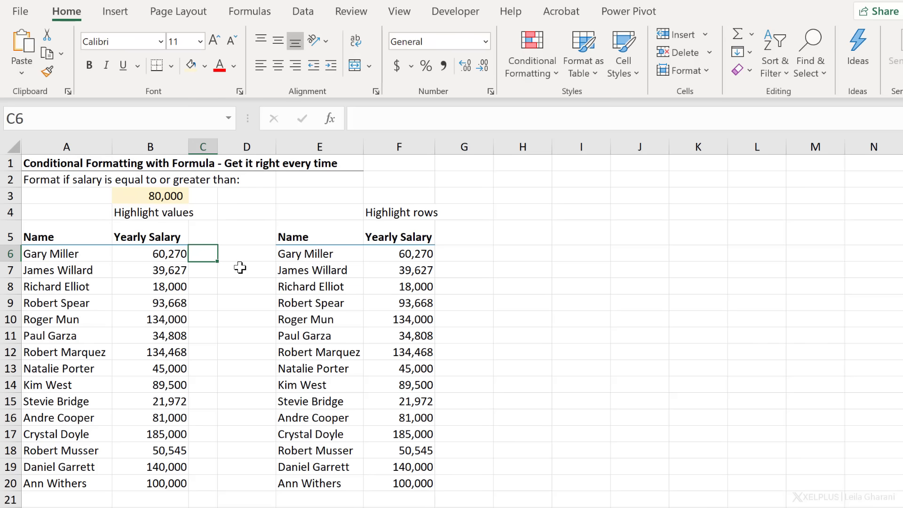
Step: Paste the rule formula into C6, widen column C, and fill it down to C20
key(ctrl+v)
drag(217, 147, 246, 159)
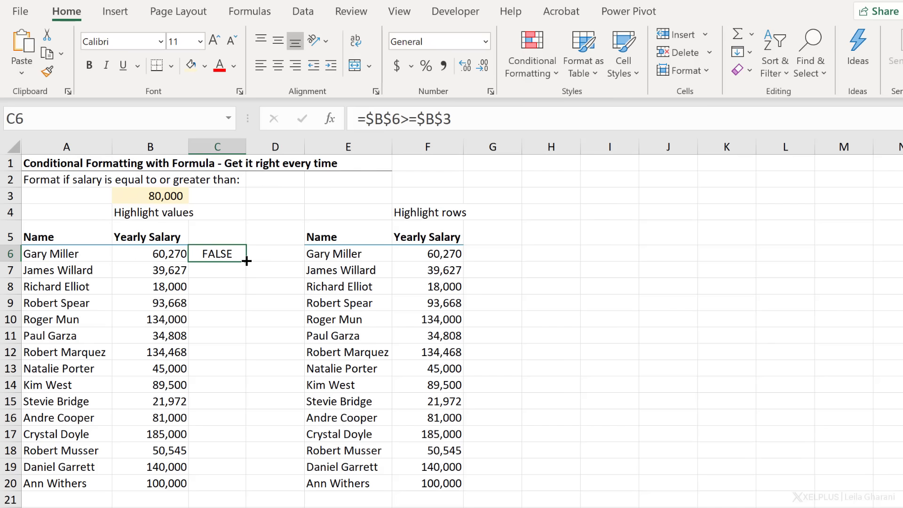
drag(247, 261, 251, 489)
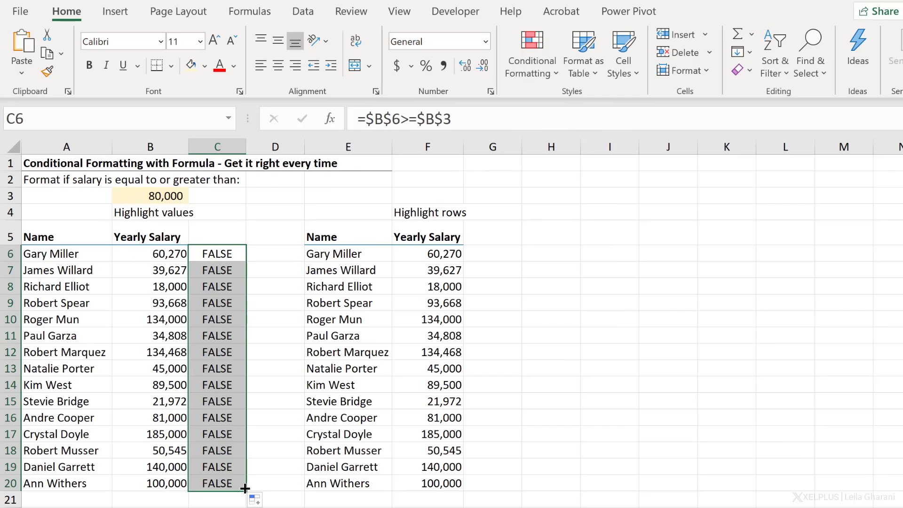
click(236, 462)
key(Down)
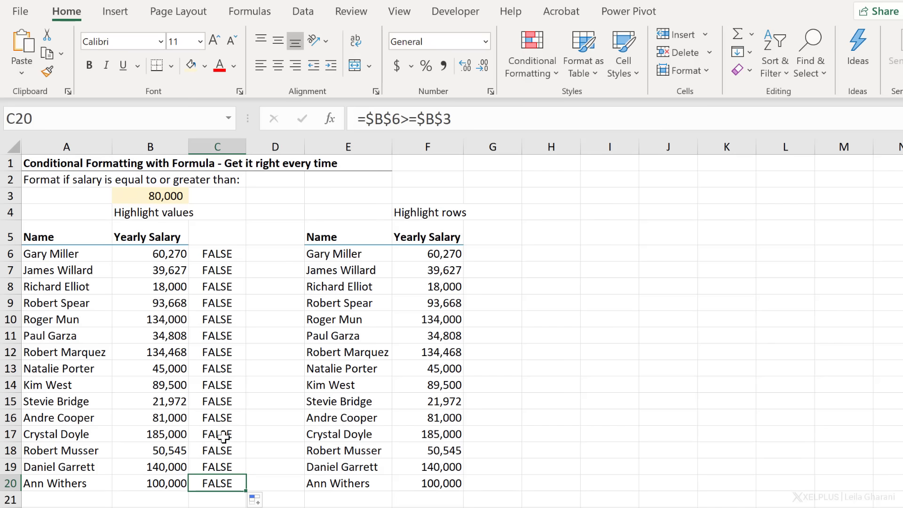
click(218, 253)
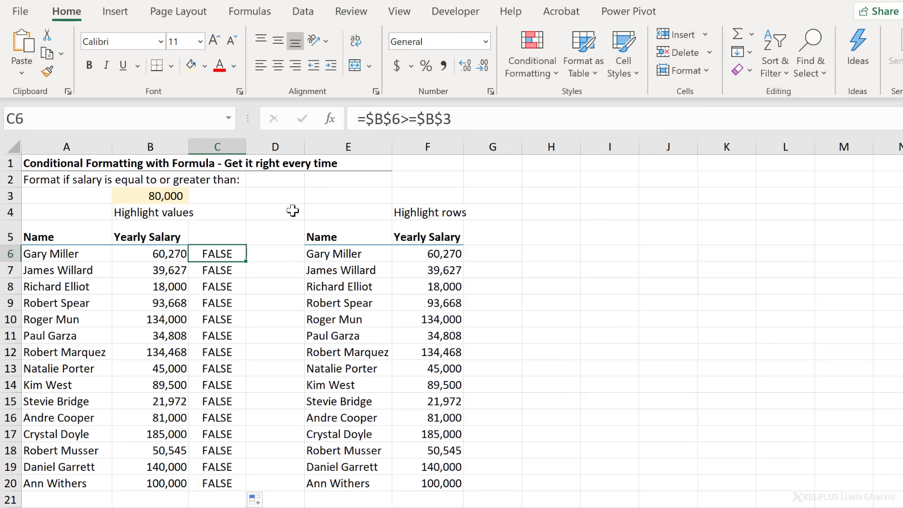
Step: Change C6's formula to =B6>=$B$3 and fill it down to C20
click(376, 119)
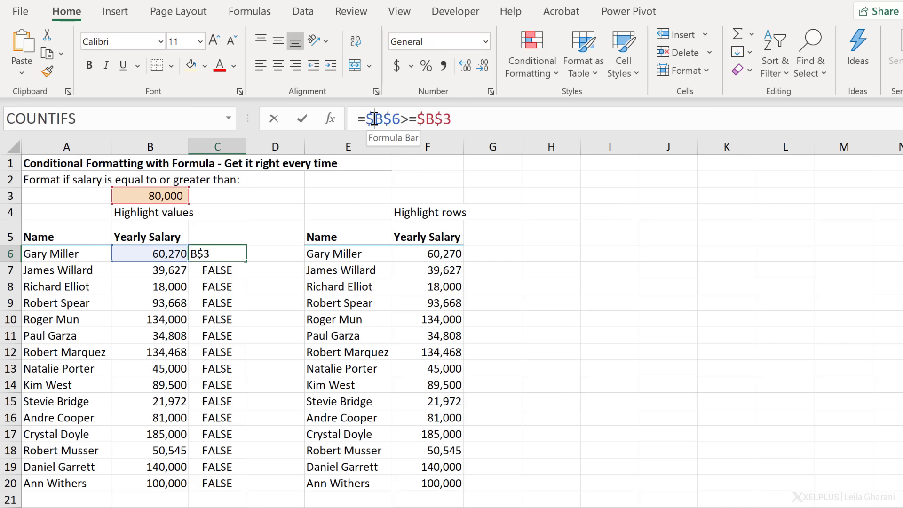
drag(393, 119, 387, 120)
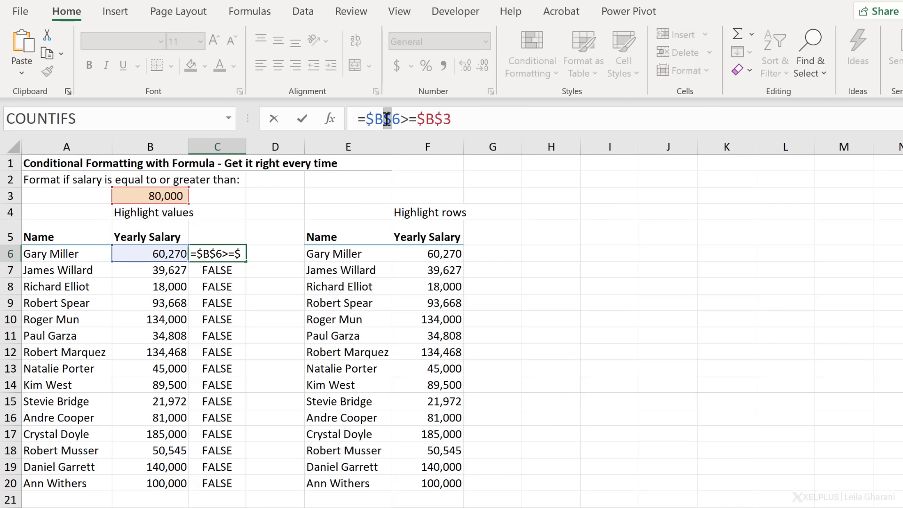
key(Delete)
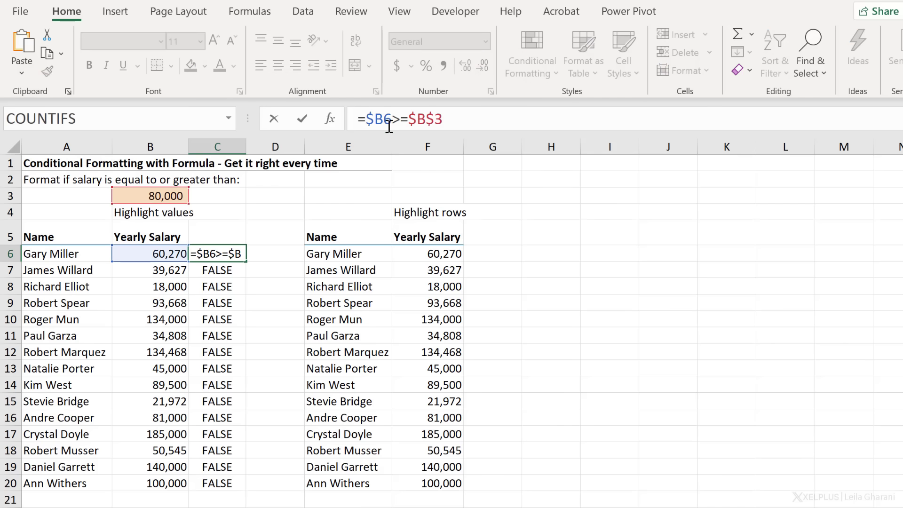
drag(379, 118, 367, 118)
key(Delete)
key(Return)
click(243, 257)
double_click(247, 260)
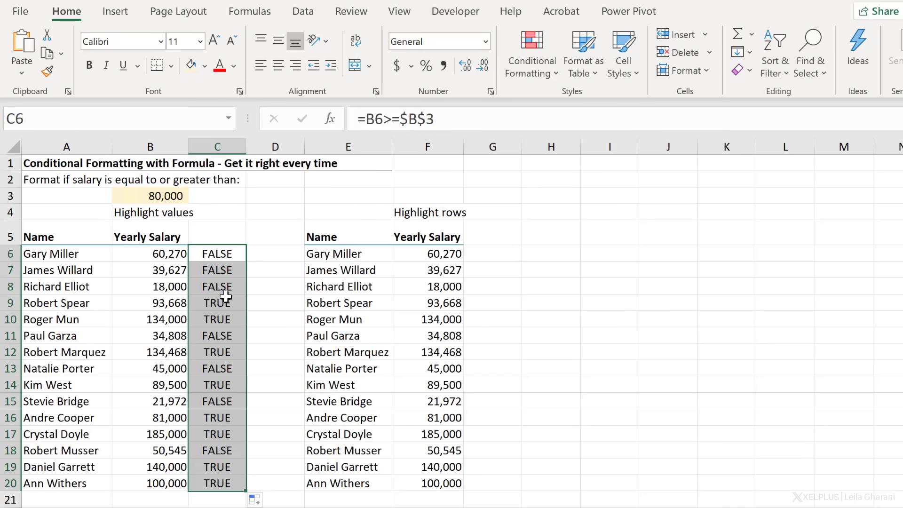
Step: Review the TRUE results against the salaries, then select B6:B20
drag(218, 303, 219, 320)
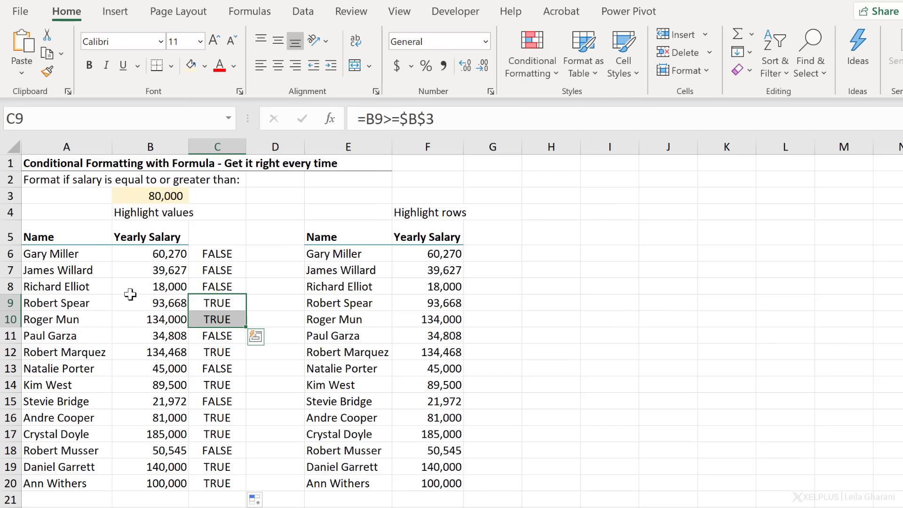
click(221, 288)
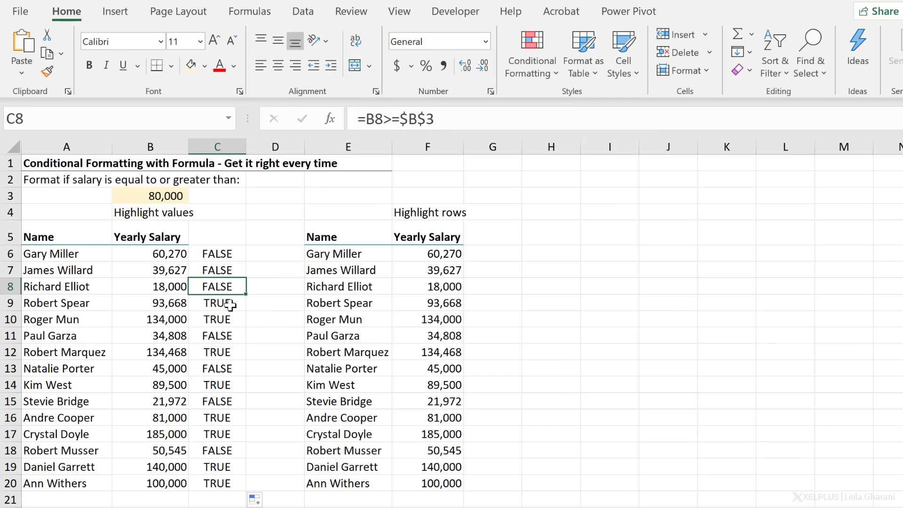
click(169, 255)
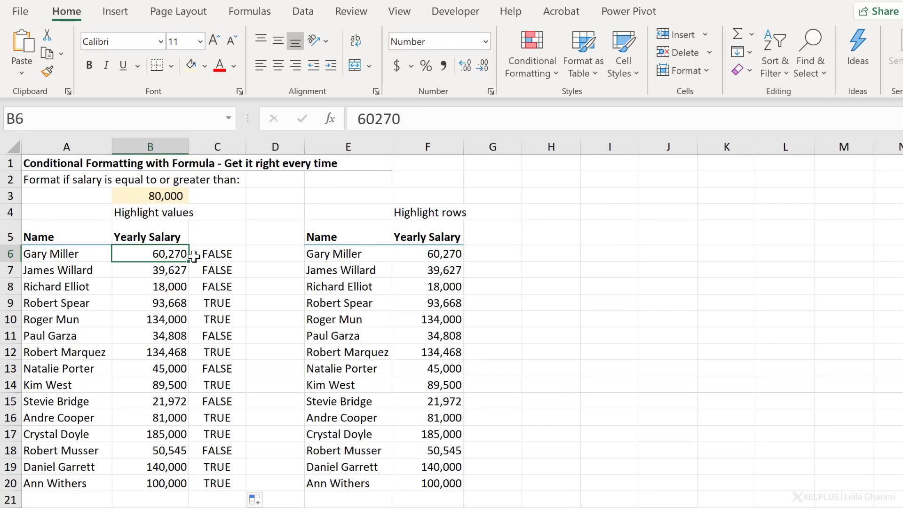
click(203, 255)
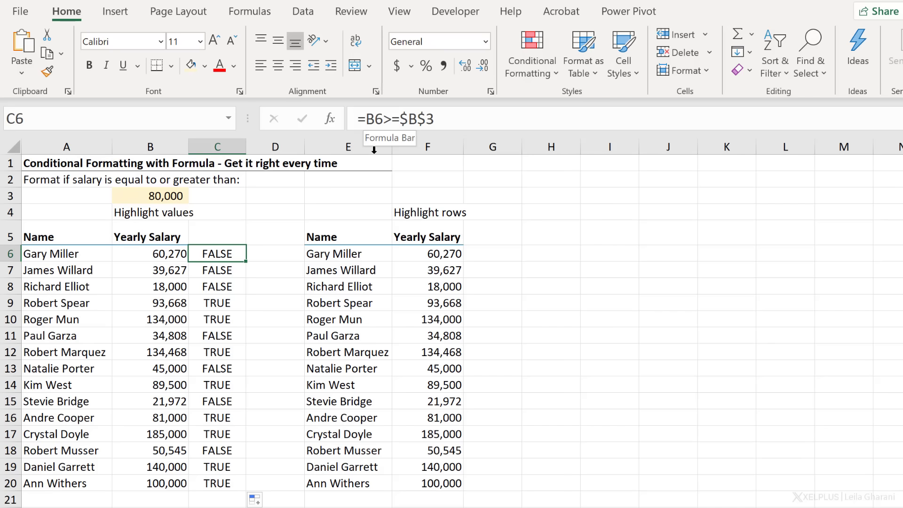
click(153, 259)
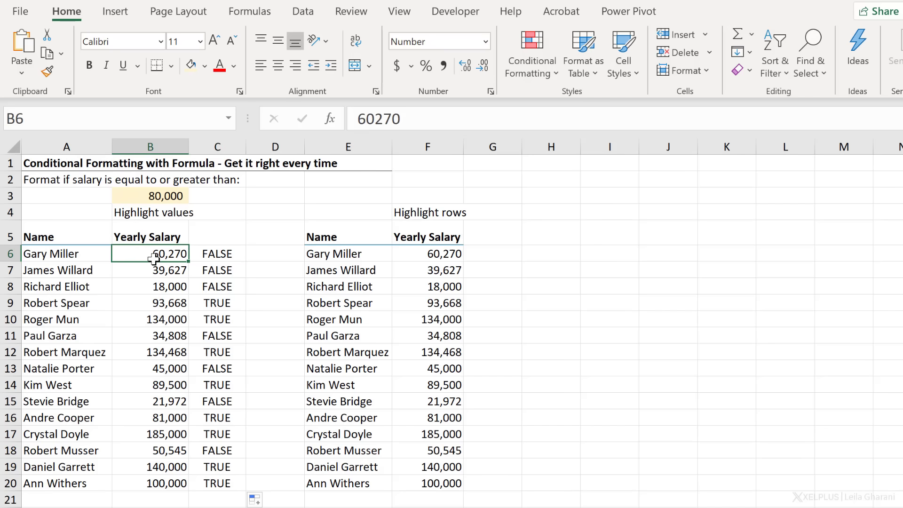
drag(154, 259, 155, 485)
Step: In Manage Rules, edit the salary rule from =$B$6>=$B$3 to =B6>=$B$3 and apply it
click(536, 61)
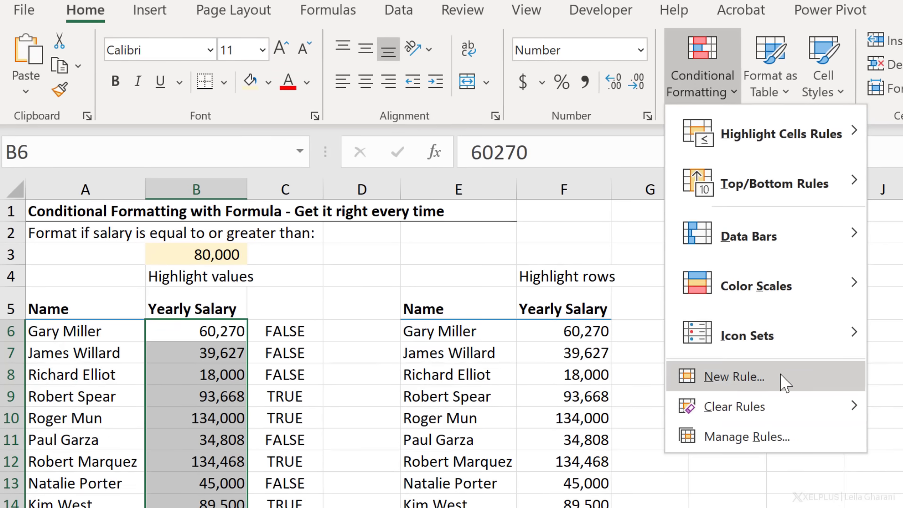
click(764, 440)
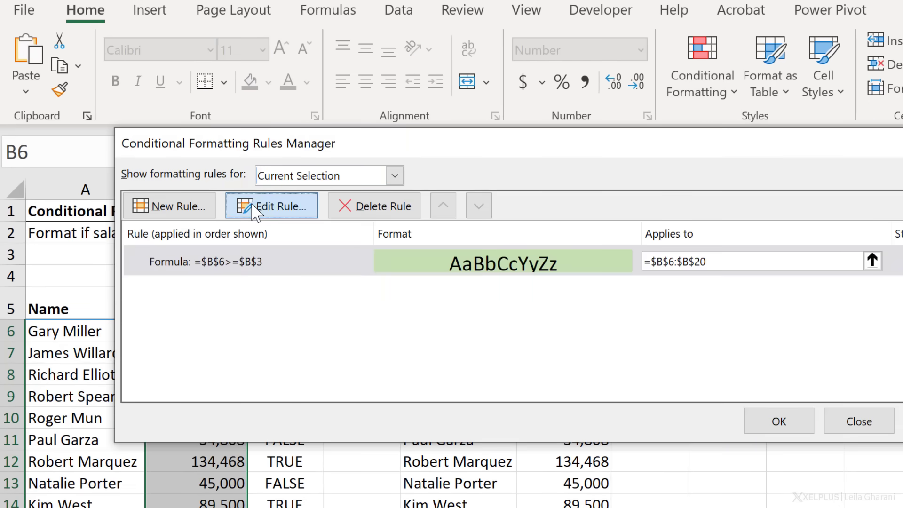
click(254, 211)
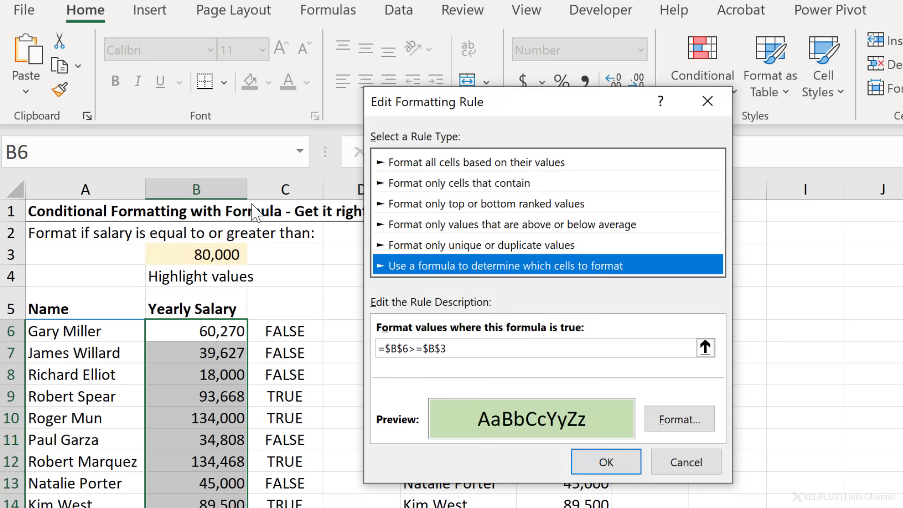
click(405, 348)
key(BackSpace)
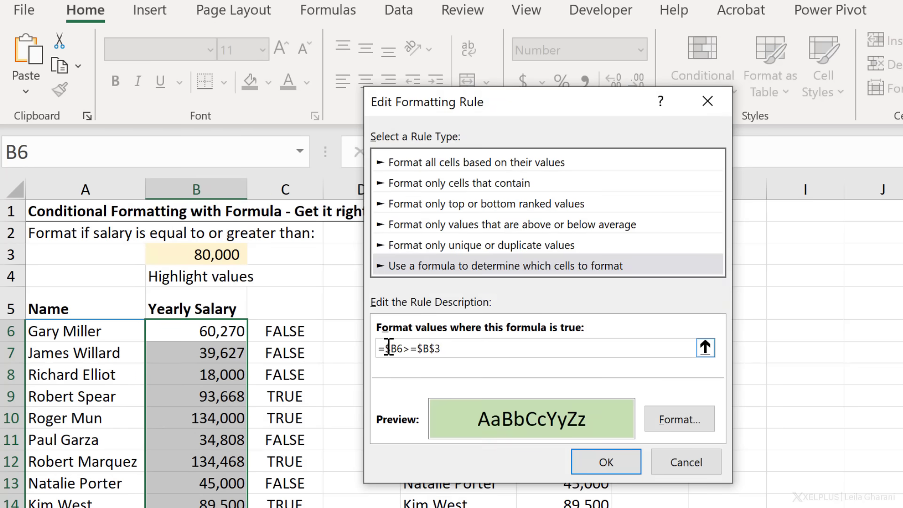
click(389, 348)
key(BackSpace)
click(547, 353)
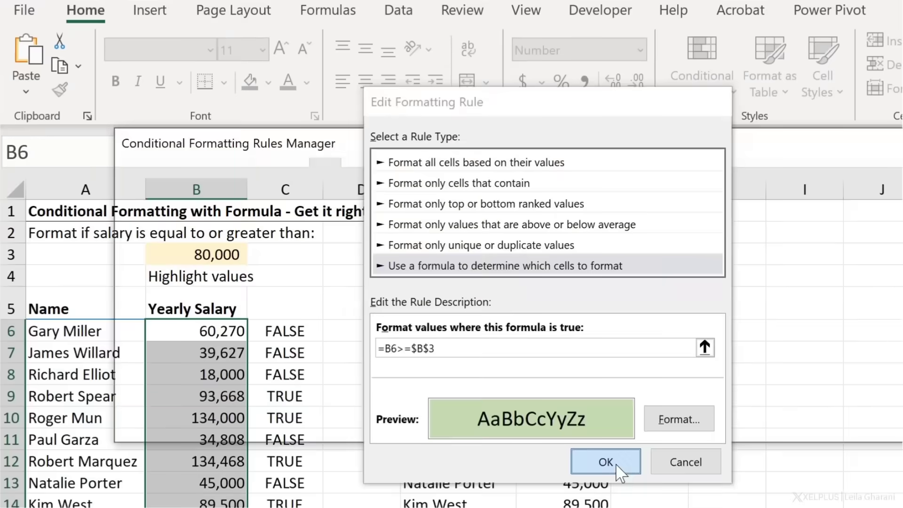
click(402, 335)
click(774, 423)
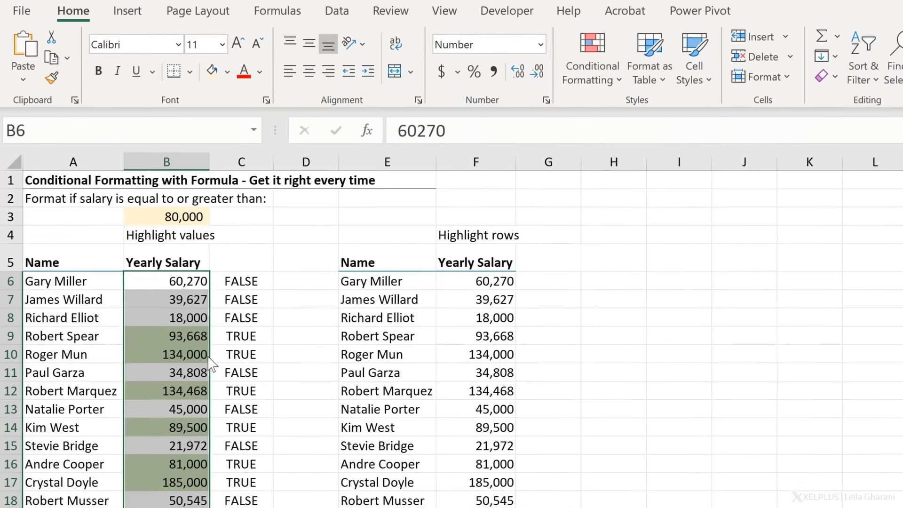
Step: Clear the helper formulas from C6:C20
click(229, 417)
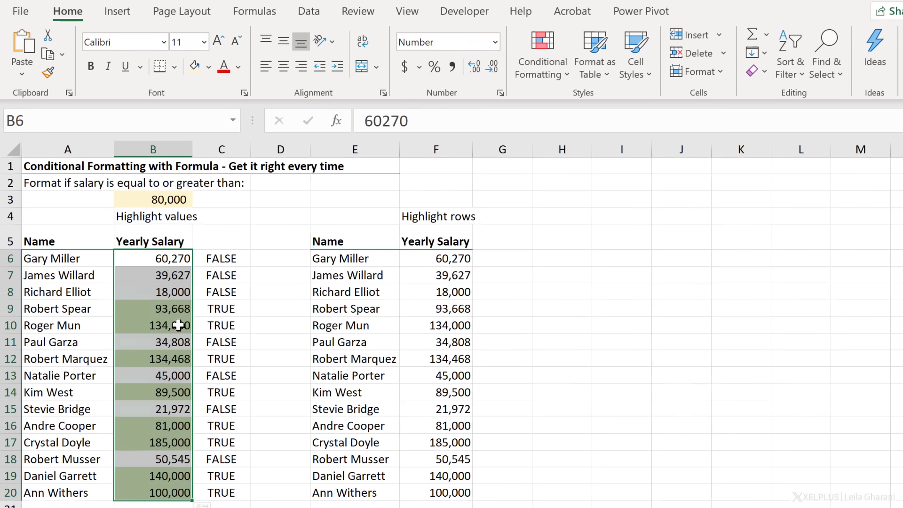
drag(227, 254, 224, 484)
key(Delete)
click(216, 269)
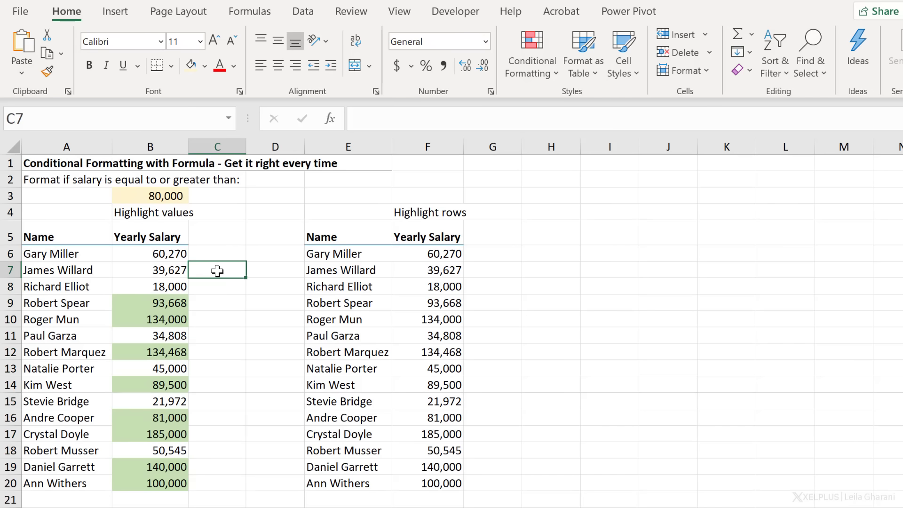
Step: Test the highlighting by entering 80,000 in B8, then undo it
click(151, 286)
text(80,000)
key(Return)
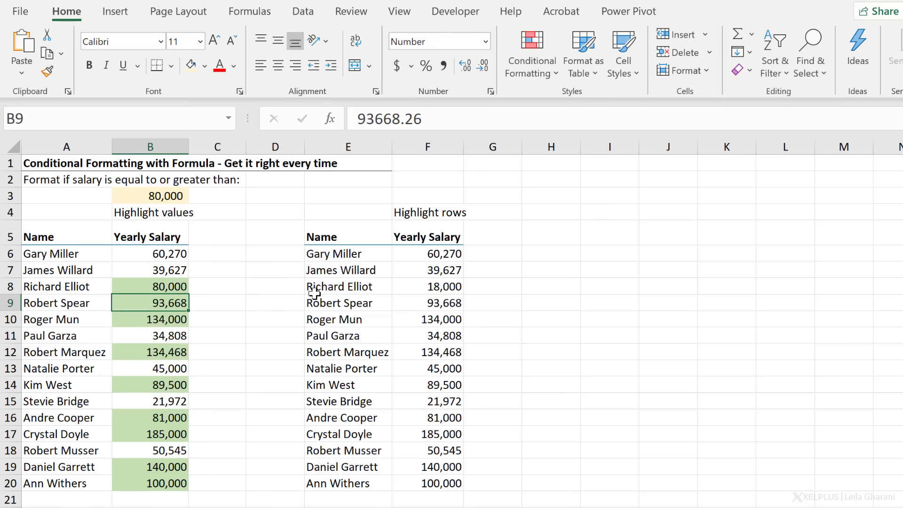
key(ctrl+z)
Step: Set the B3 threshold to 90,000, then undo back to 80,000
click(147, 195)
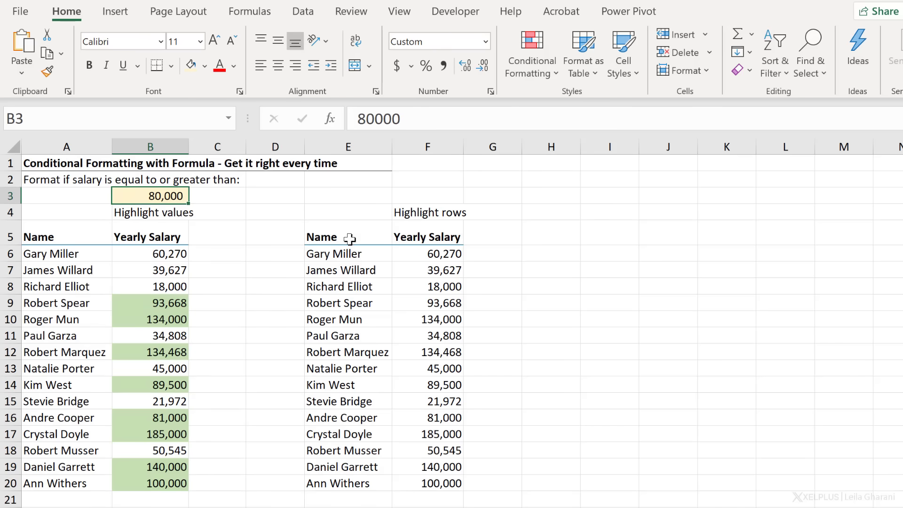
text(9)
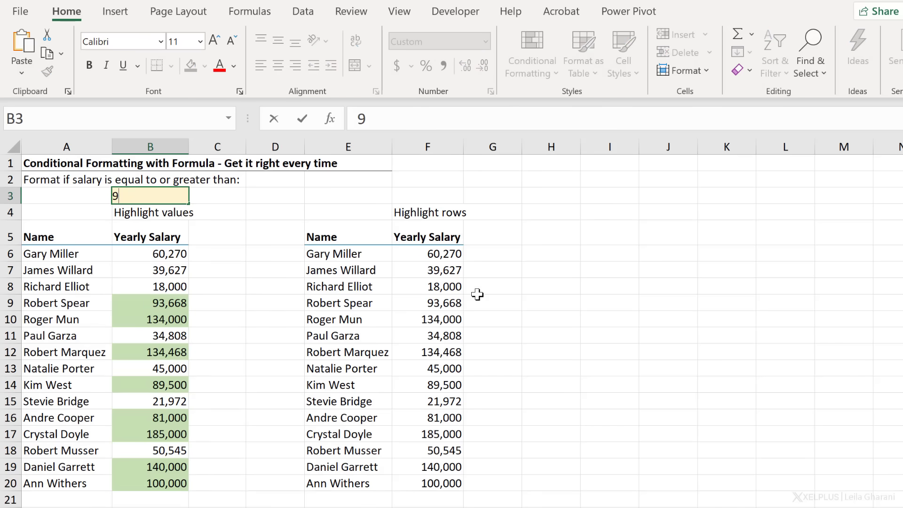
text(0,000)
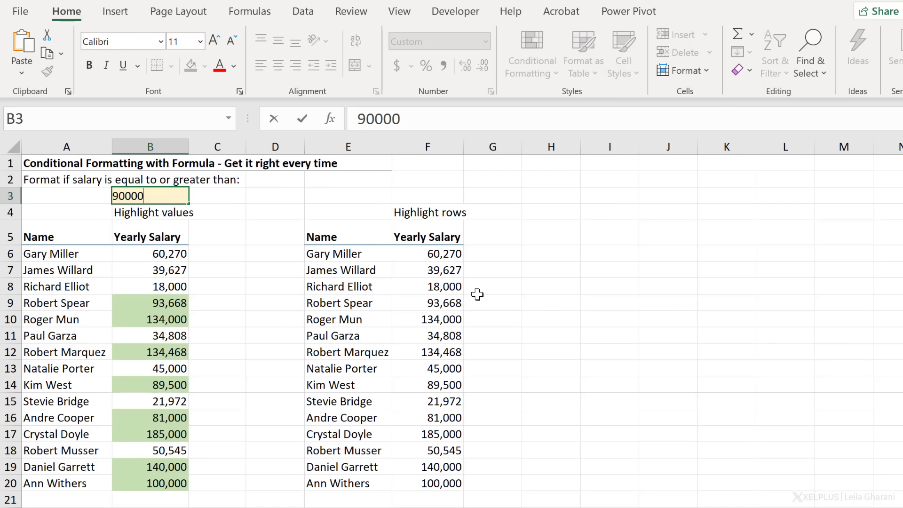
key(Return)
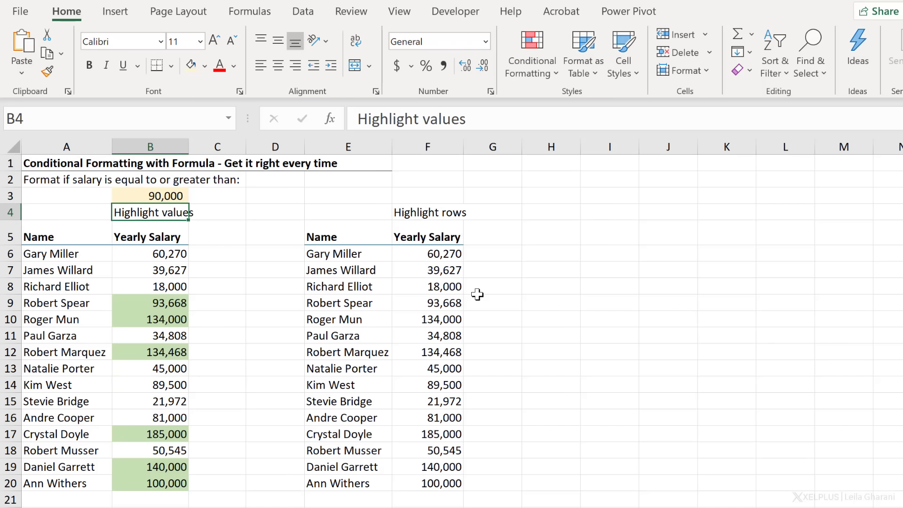
key(ctrl+z)
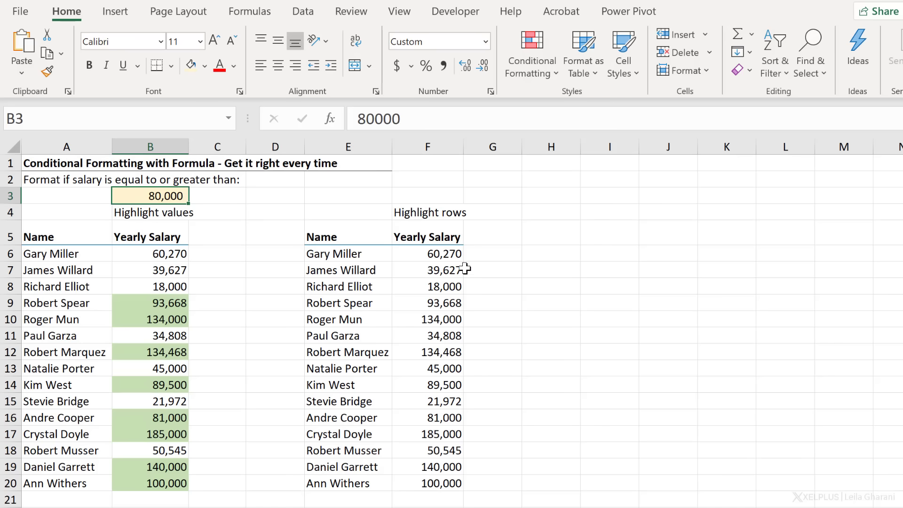
Step: Copy the Name and Yearly Salary headers from E5:F5 to H5:I5
click(526, 256)
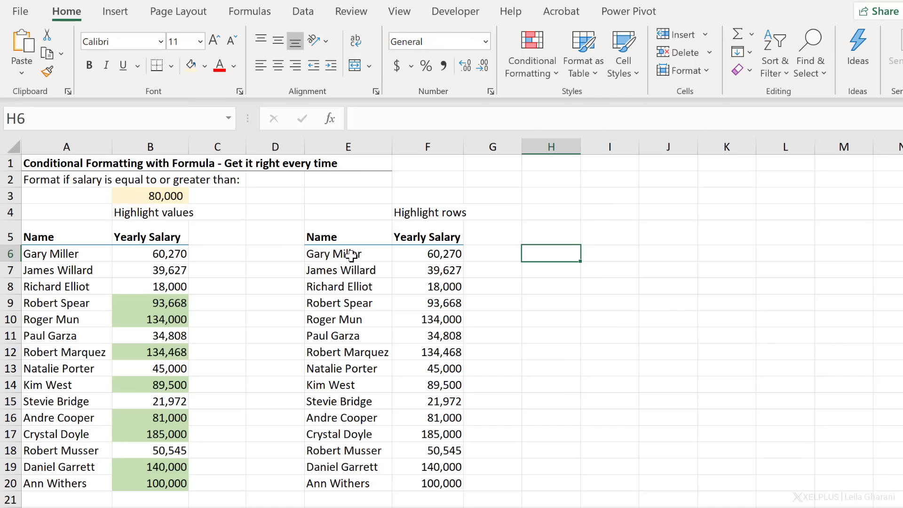
drag(351, 255, 427, 482)
drag(362, 238, 423, 237)
key(ctrl+c)
click(561, 229)
key(ctrl+v)
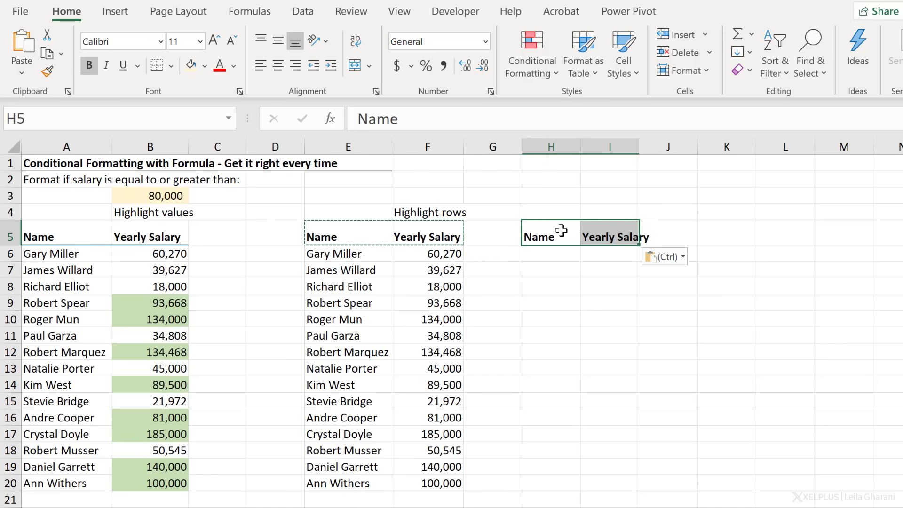
key(Escape)
Step: Enter the test formula =F6>=$B$3 in H6, returning FALSE
click(550, 255)
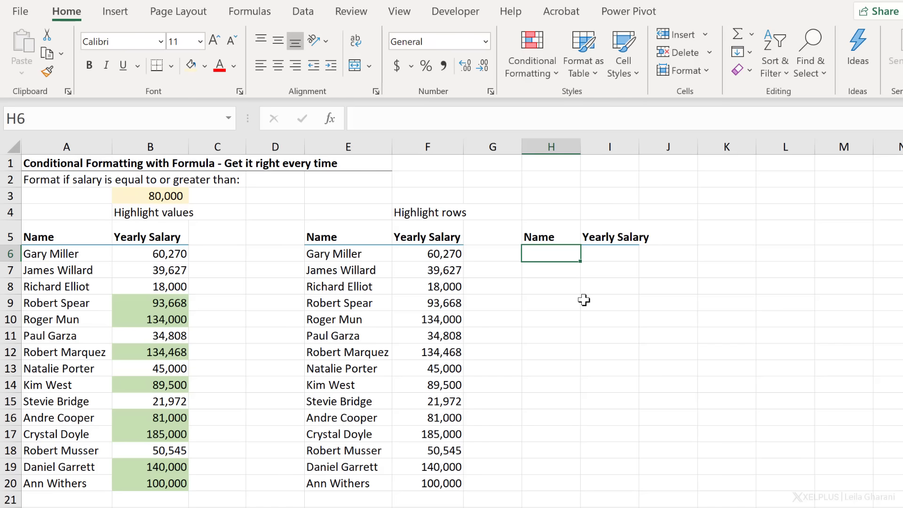
text(=)
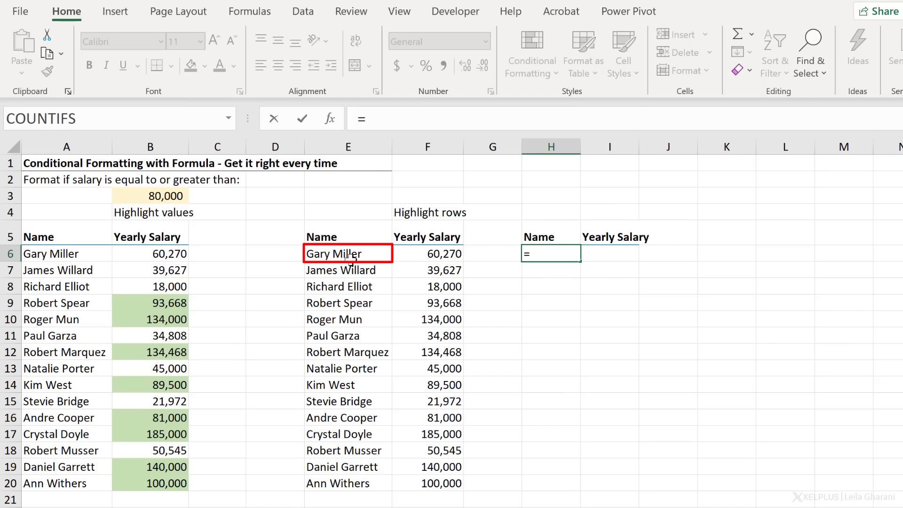
click(425, 254)
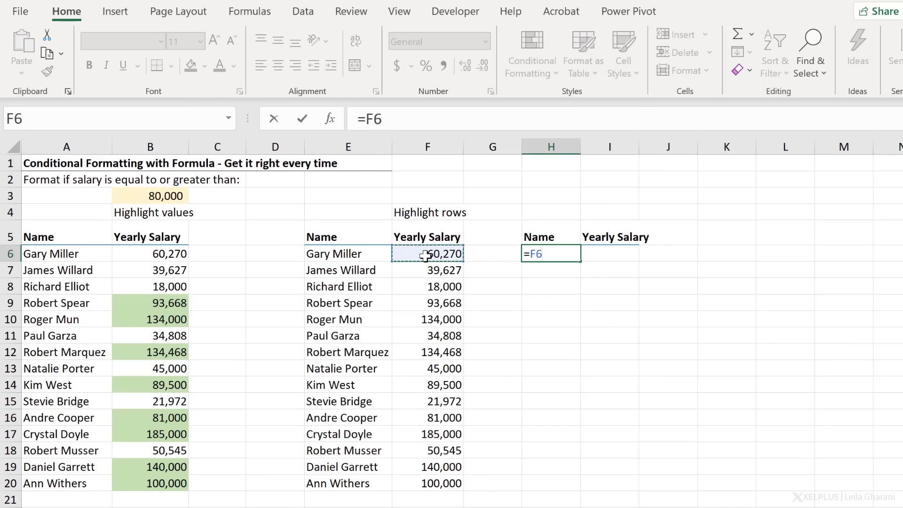
text(>=)
click(181, 196)
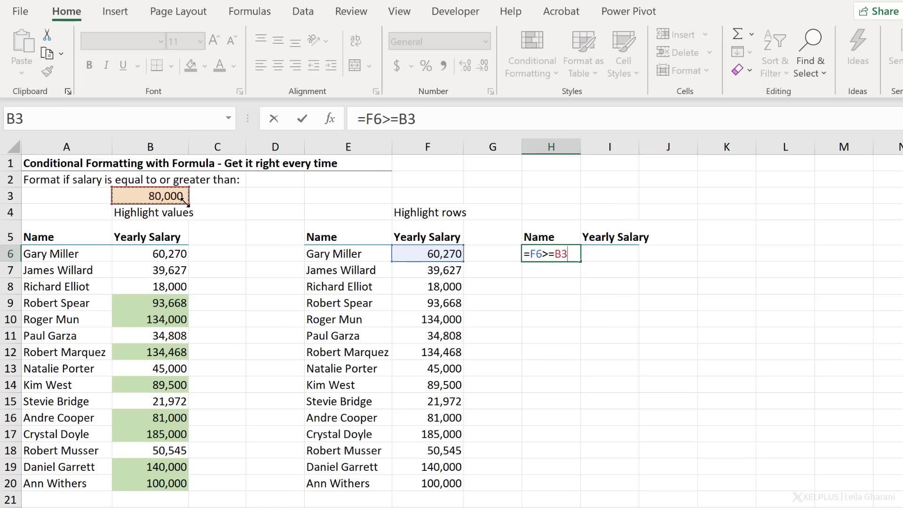
click(408, 127)
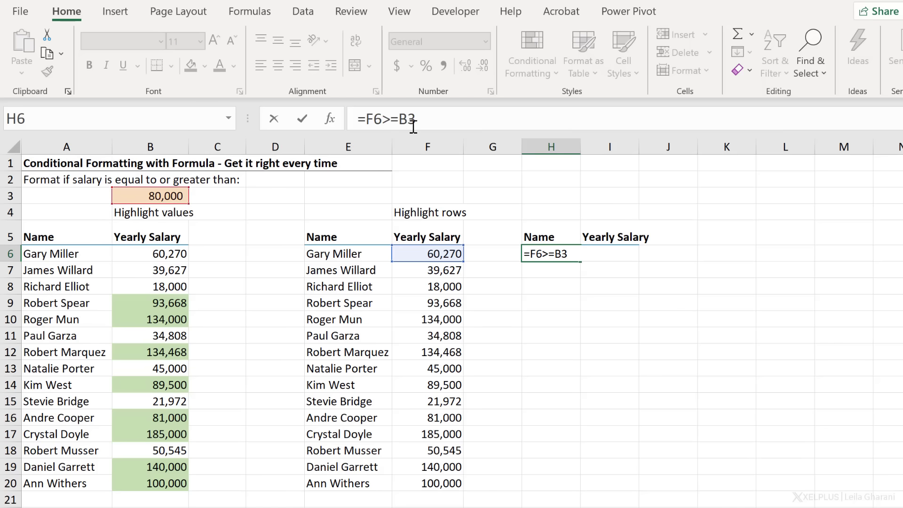
key(F4)
click(447, 121)
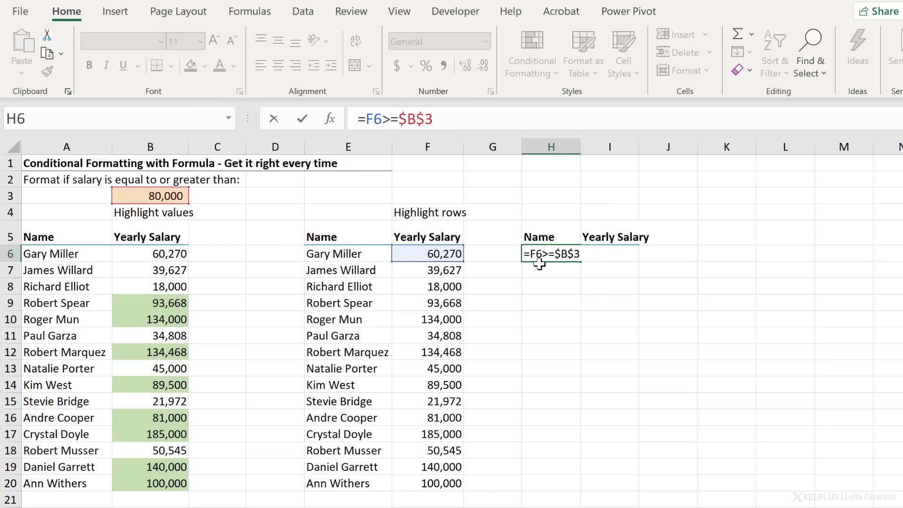
key(Return)
Step: Fill the H6 test formula across to I6 and down to row 20
key(Up)
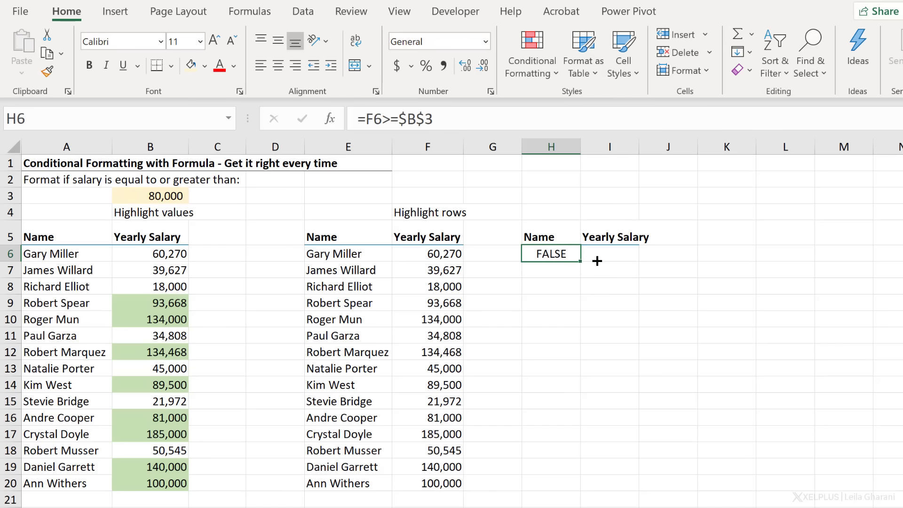
drag(603, 260, 641, 262)
drag(639, 303, 637, 493)
Step: Compare the formulas in I9 and H9, revealing column I checks column G
drag(568, 304, 563, 318)
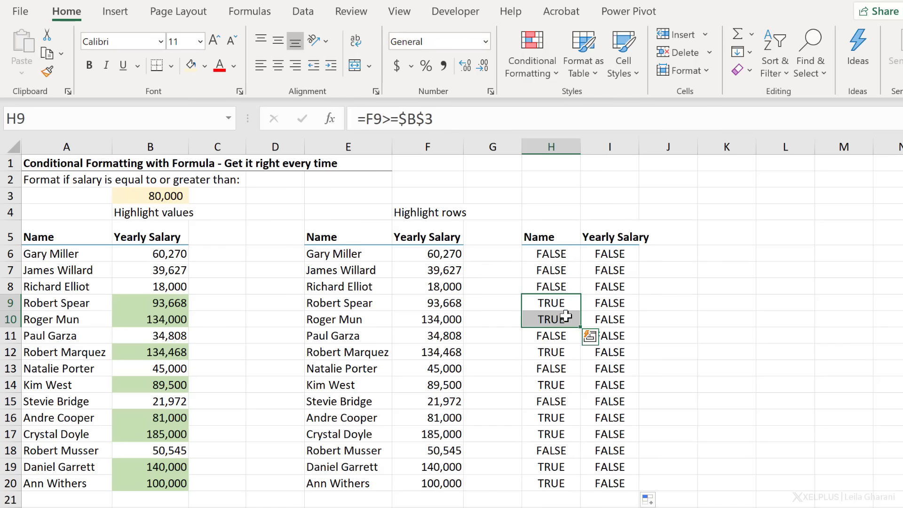
click(584, 304)
shift+click(586, 323)
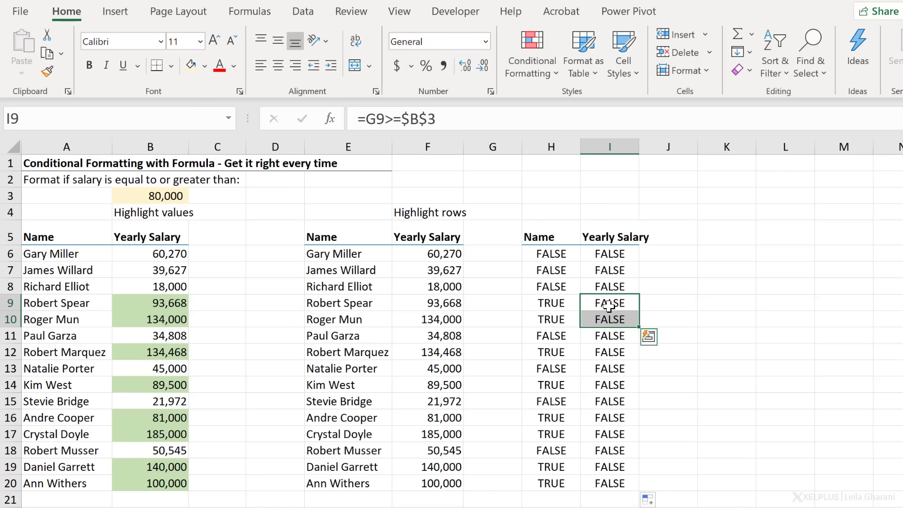
click(609, 306)
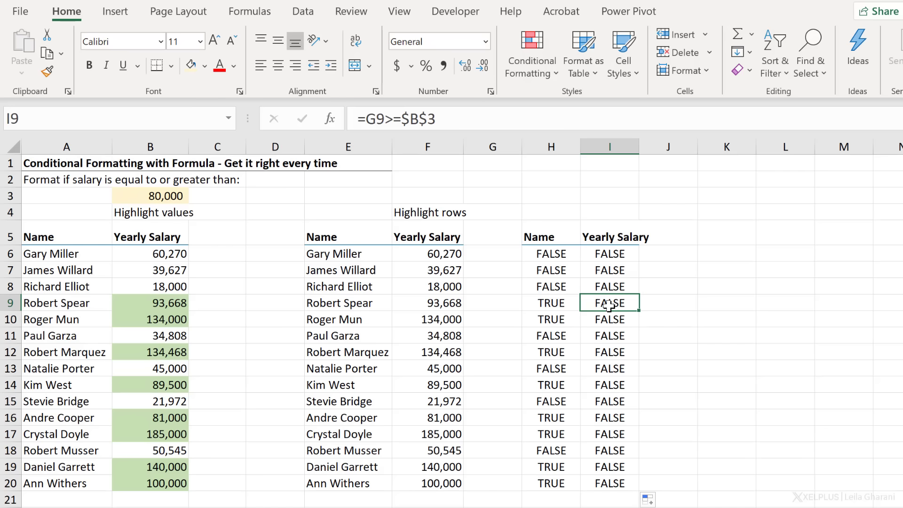
click(448, 109)
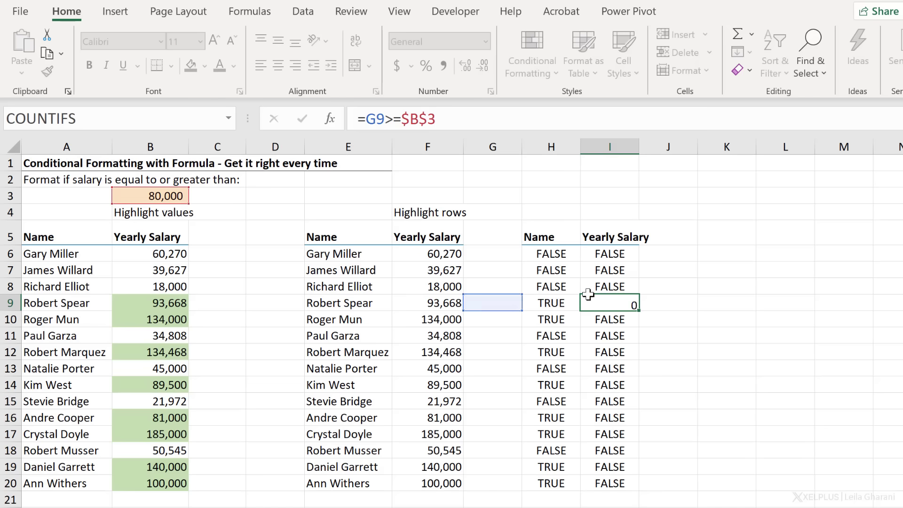
key(Escape)
click(551, 303)
click(468, 124)
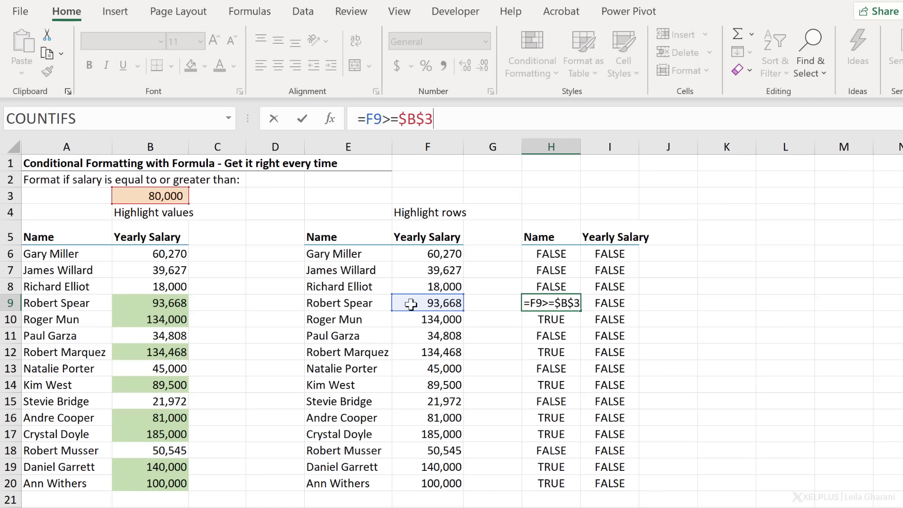
Step: Lock the salary column in H6 so its formula reads =$F6>=$B$3
key(Return)
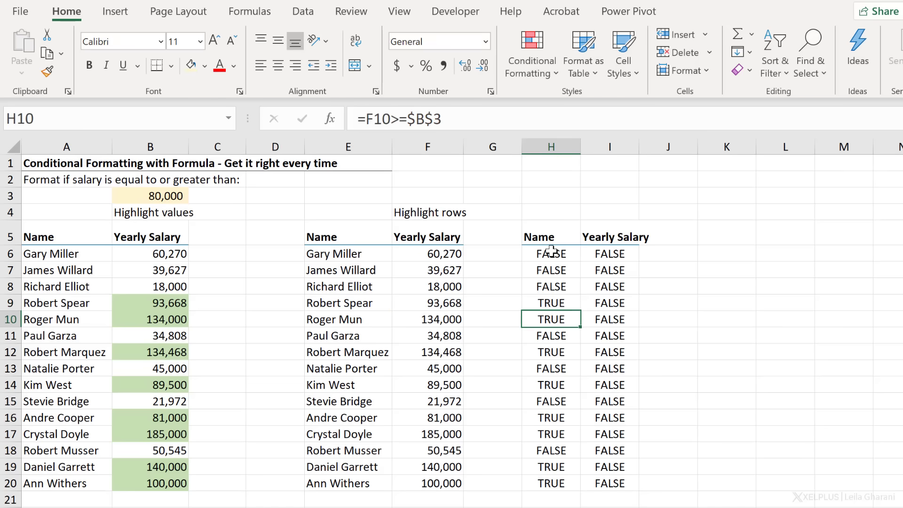
click(543, 255)
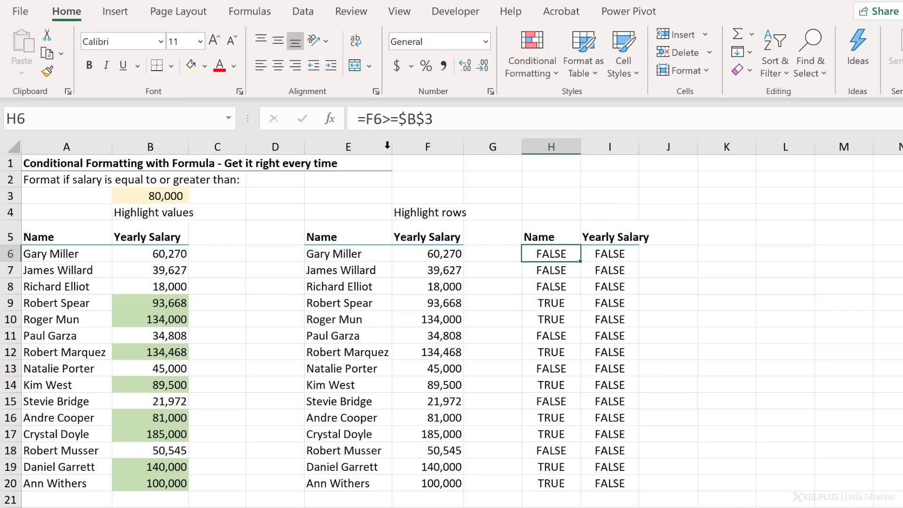
click(373, 120)
key(F4)
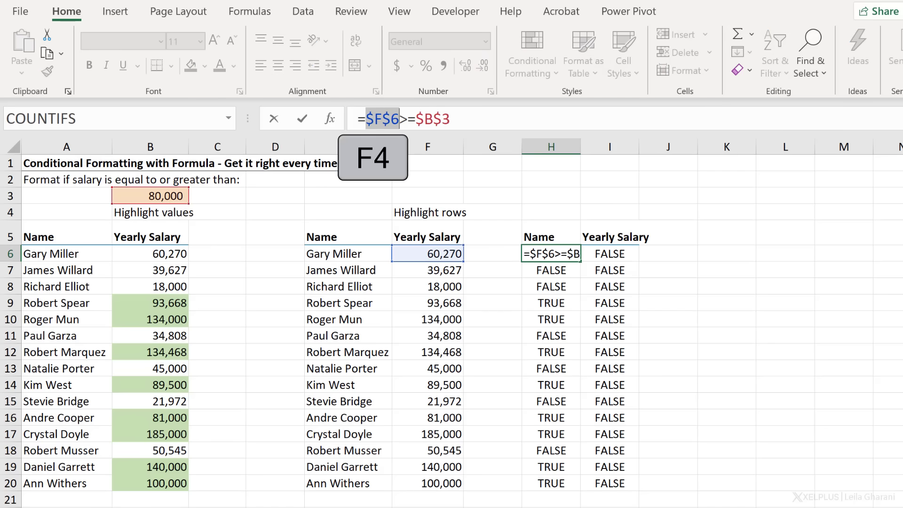
key(F4)
key(F4)
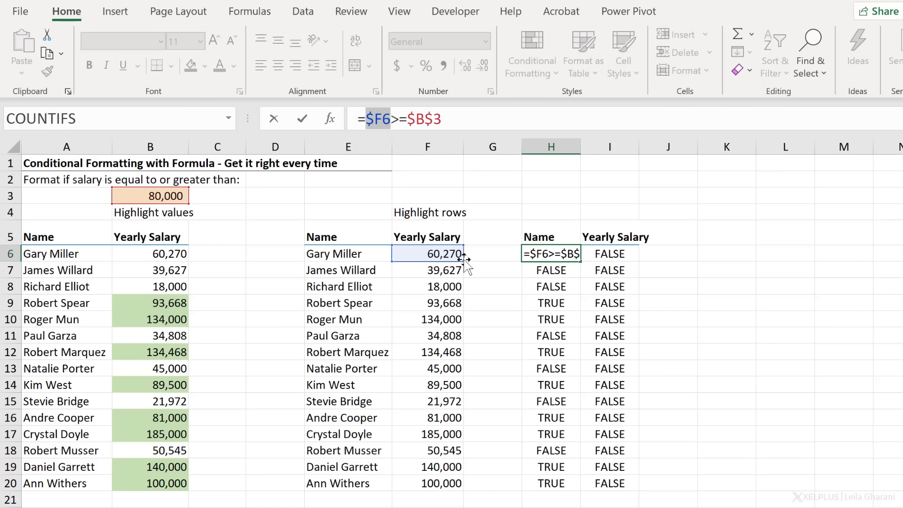
key(Return)
Step: Refill the corrected formula into I6 and down to row 20, then compare rows 12 and 14
click(567, 253)
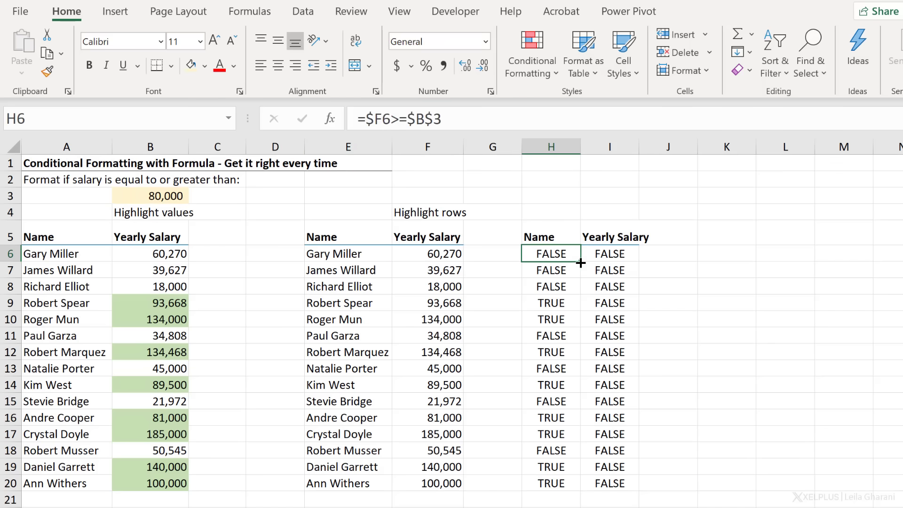
drag(581, 264, 634, 258)
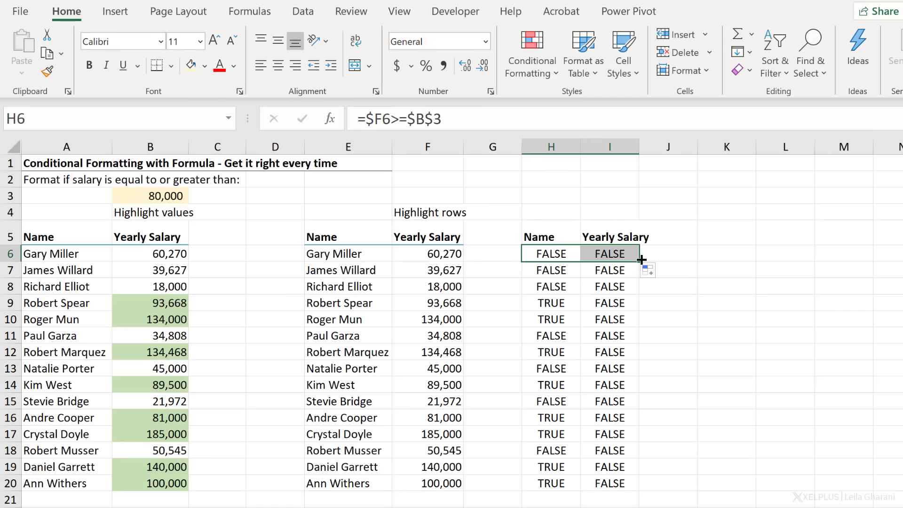
double_click(641, 260)
click(569, 353)
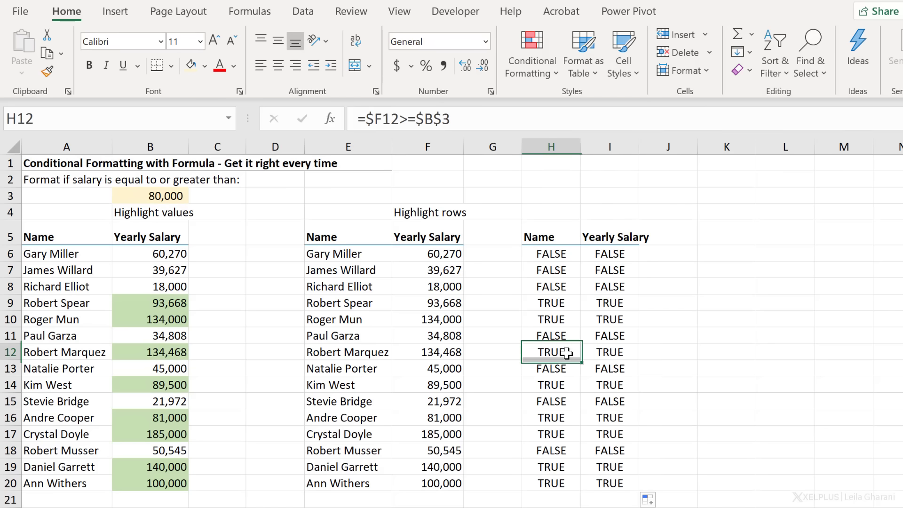
drag(568, 352, 590, 354)
drag(562, 385, 600, 381)
click(545, 254)
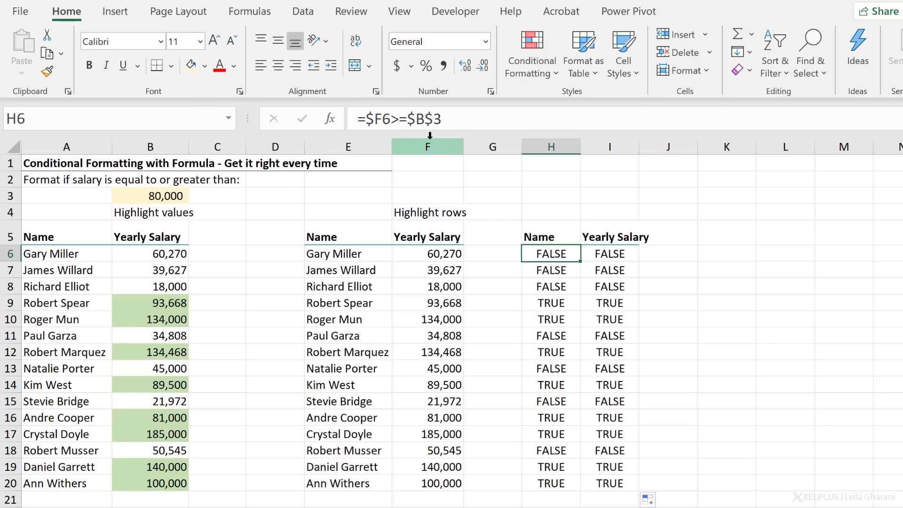
Step: Copy the =$F6>=$B$3 formula from H6 and select the table range E6:F20
drag(445, 119, 333, 122)
key(ctrl+c)
key(Return)
click(356, 264)
drag(356, 261, 411, 478)
Step: Create a new formula-based conditional formatting rule with the condition =$F6>=$B$3
click(552, 75)
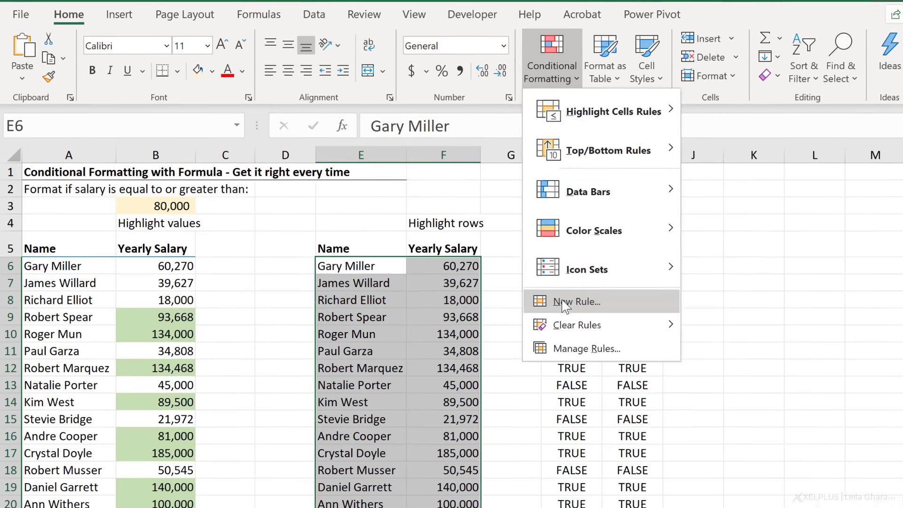
click(548, 343)
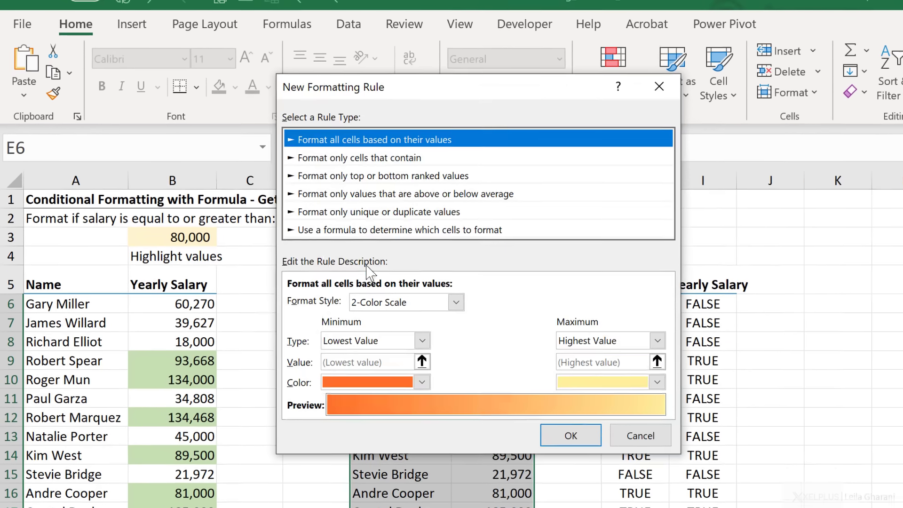
click(358, 217)
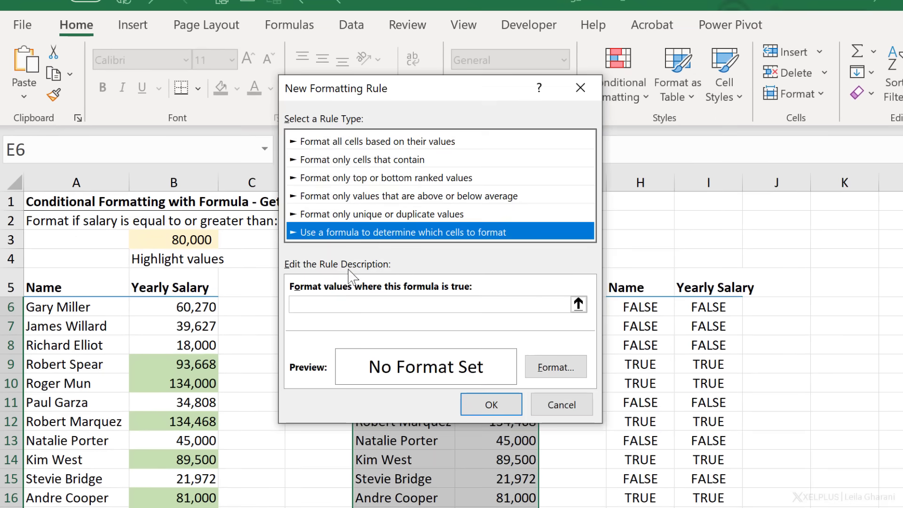
click(333, 299)
key(ctrl+v)
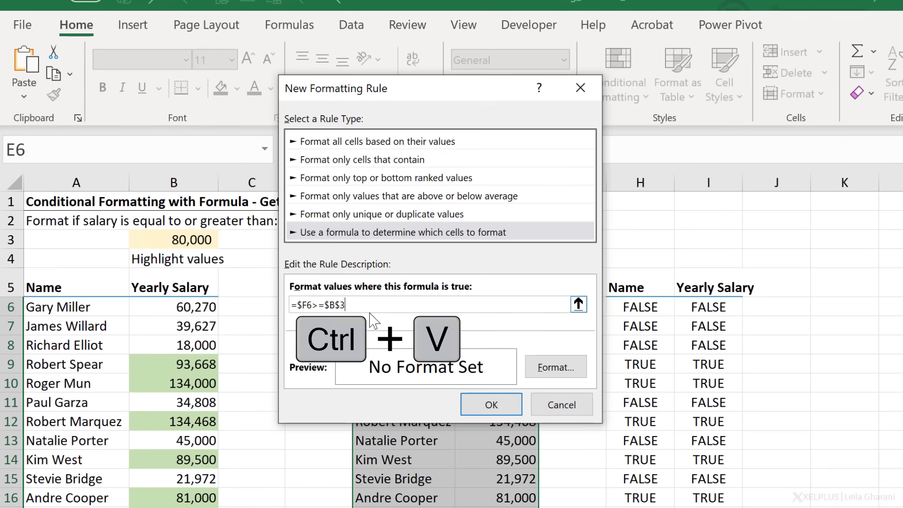
Step: Give matching rows a light green fill and bold text, and apply the rule
click(554, 369)
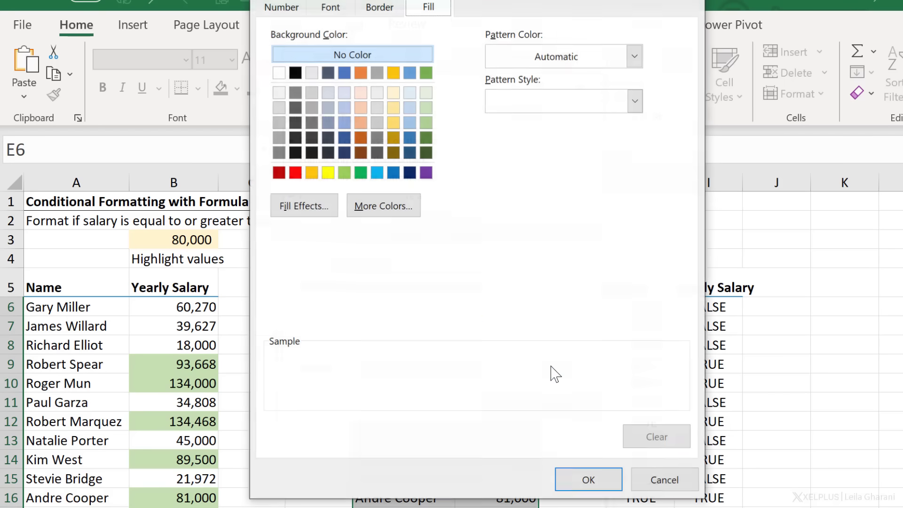
click(426, 107)
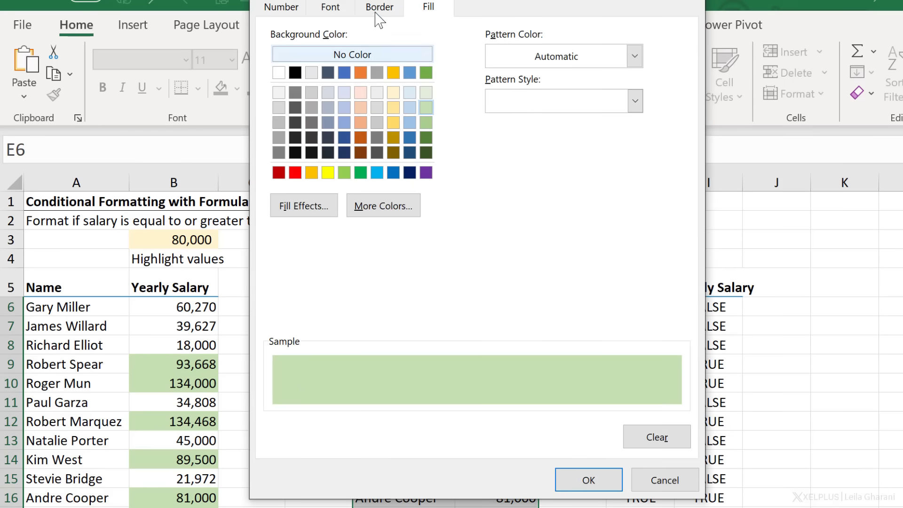
click(330, 7)
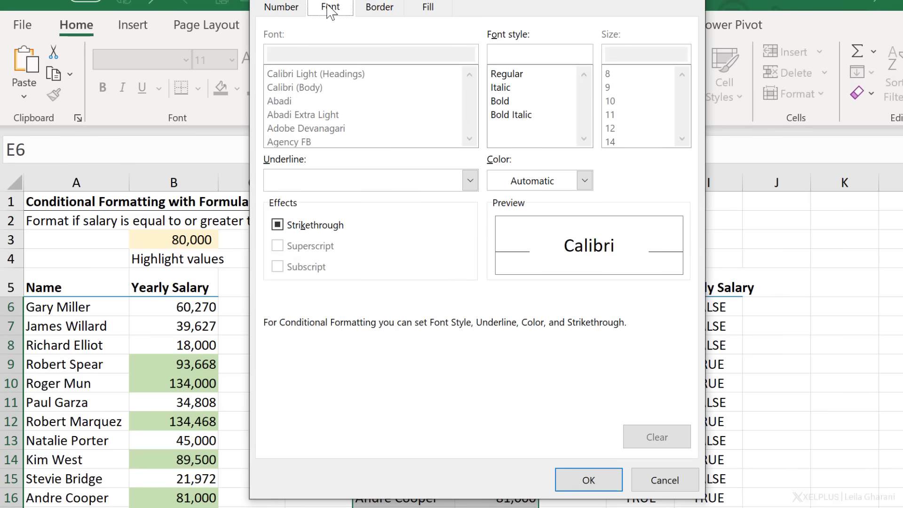
click(503, 101)
click(586, 477)
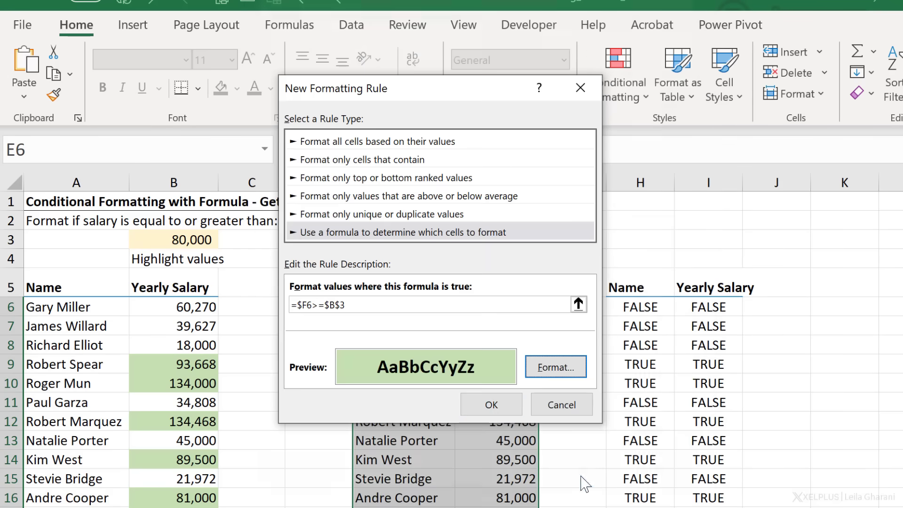
click(492, 405)
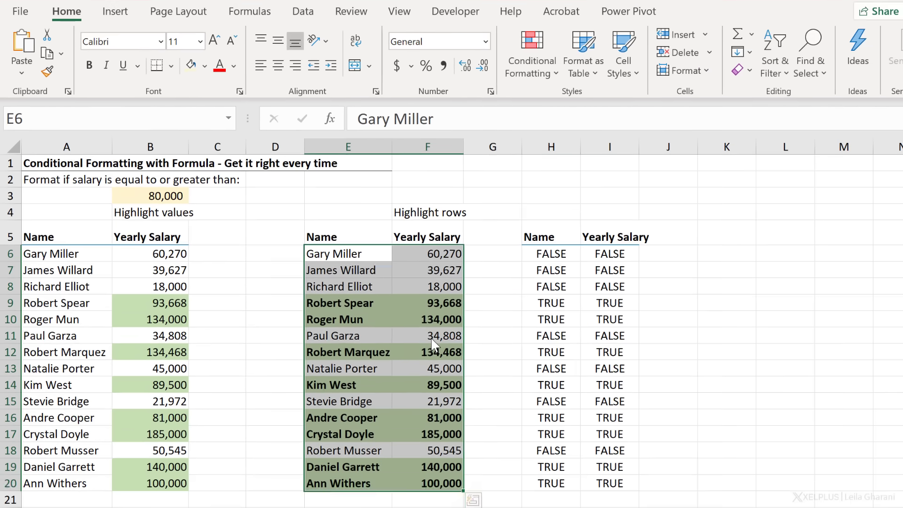
Step: Clear the TRUE/FALSE helper cells in H5:J20
click(527, 330)
key(ctrl+c)
drag(535, 238, 642, 488)
key(Delete)
click(573, 324)
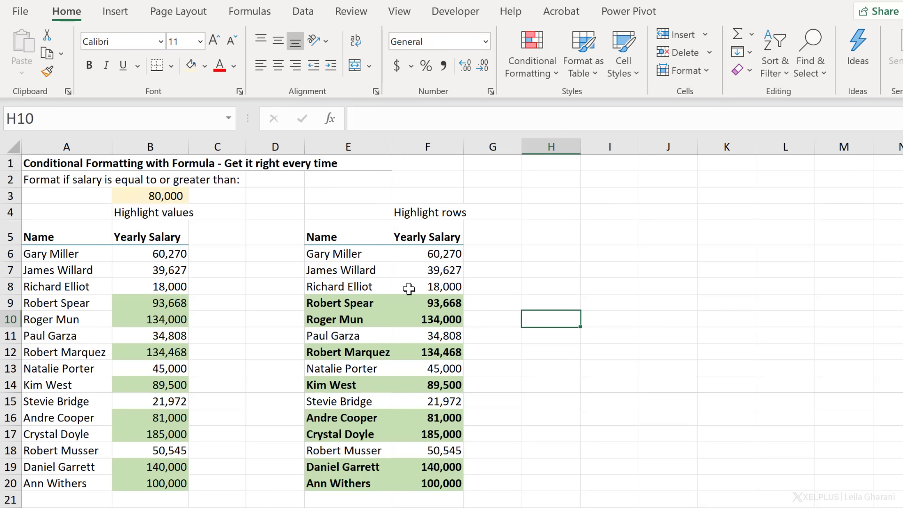
Step: Copy table rows E6:F13 and paste them at I6
drag(357, 253, 418, 369)
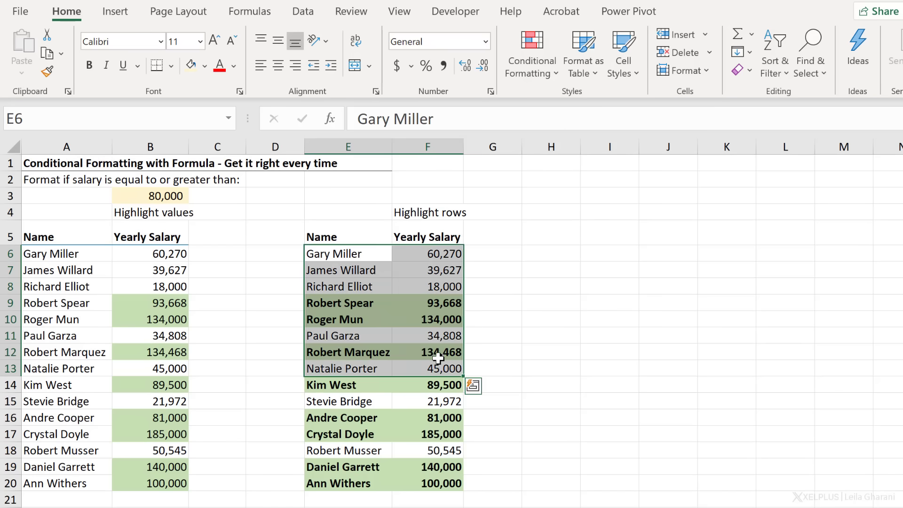
key(ctrl+c)
click(591, 257)
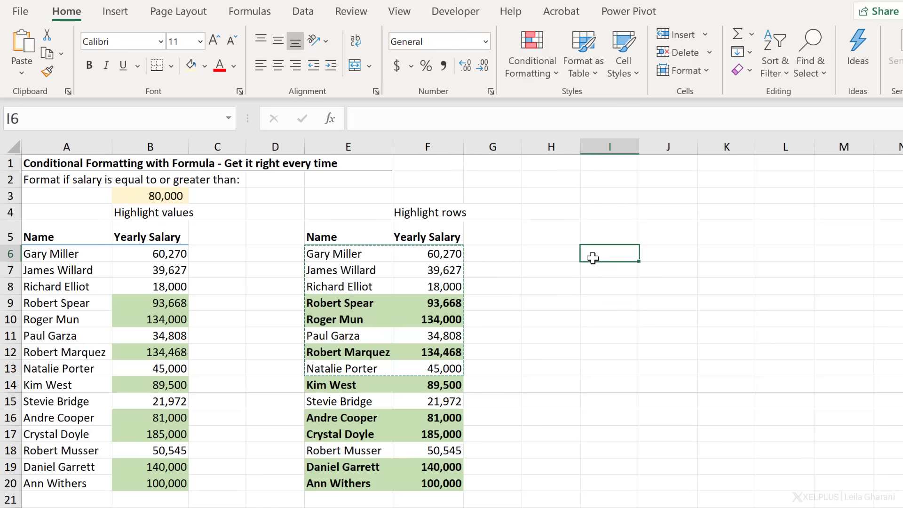
key(ctrl+v)
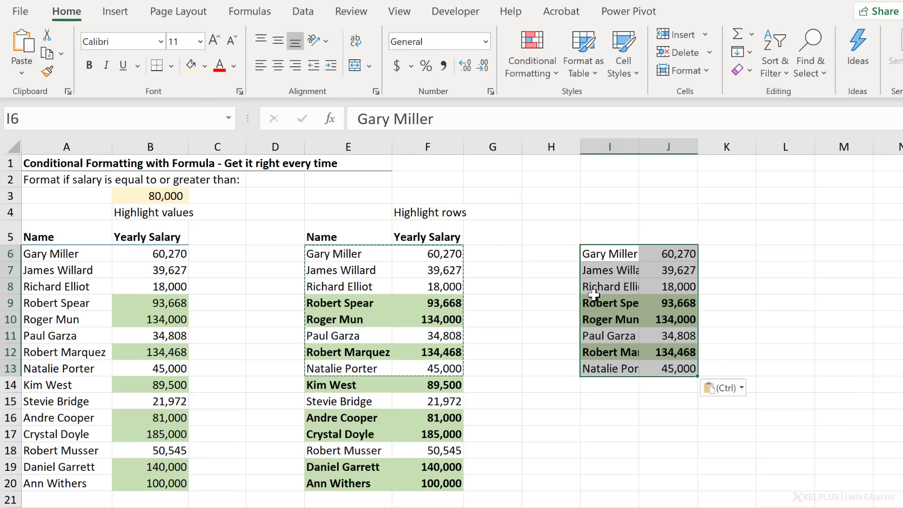
Step: Clear the conditional formatting rules from the selected pasted copy
click(538, 75)
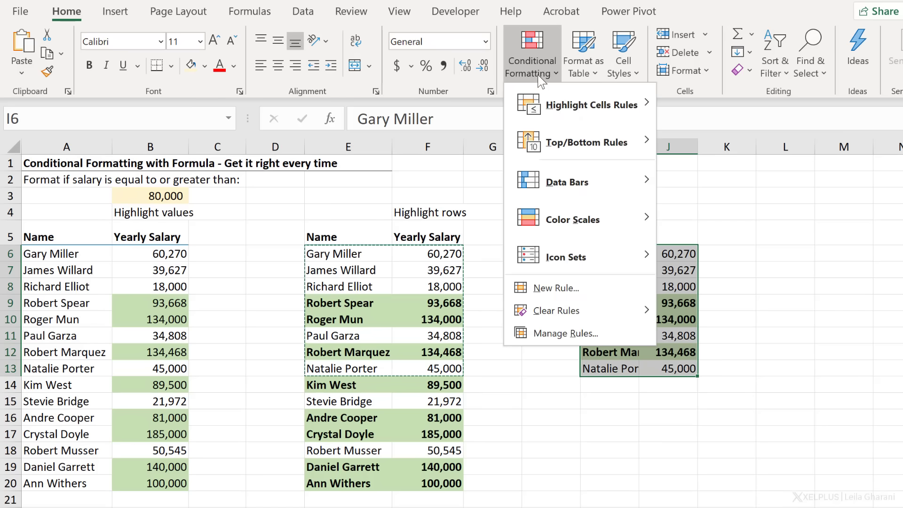
mouse_move(603, 311)
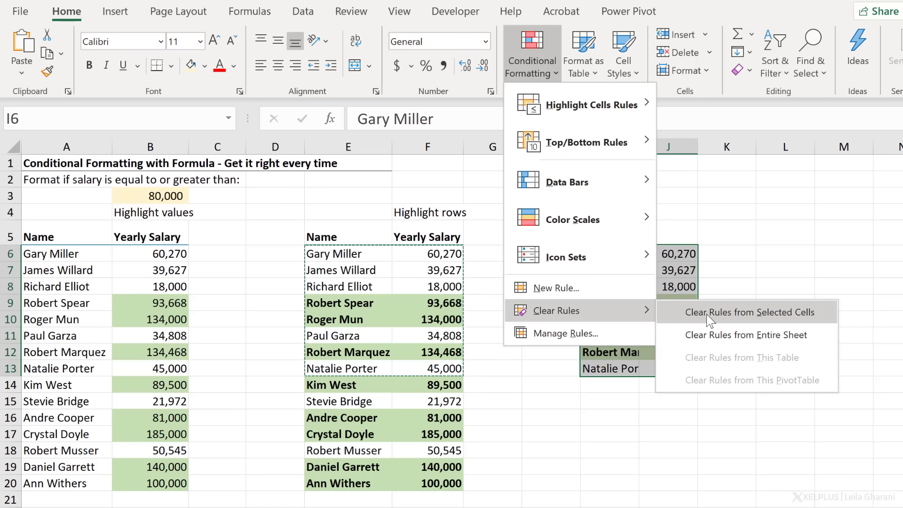
click(682, 324)
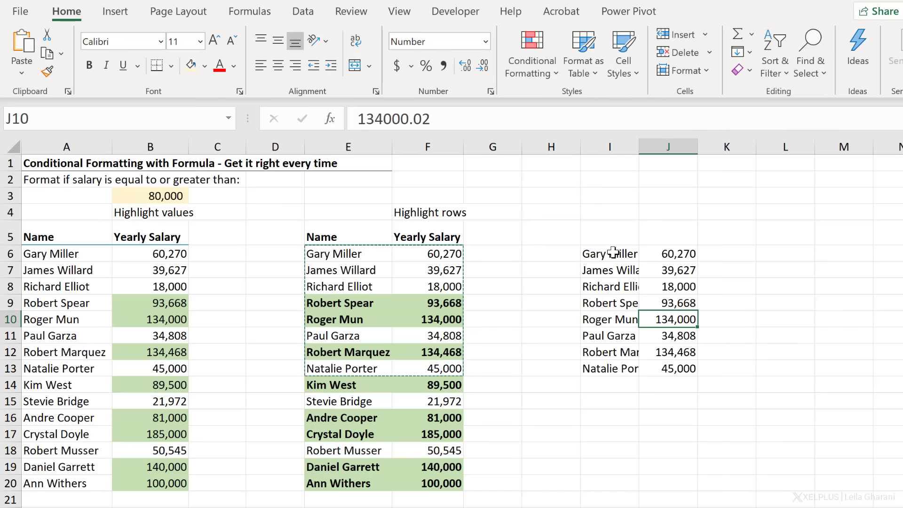
Step: Delete the pasted copy around I6:K14 and copy table rows E6:F15
drag(613, 252, 698, 379)
key(Delete)
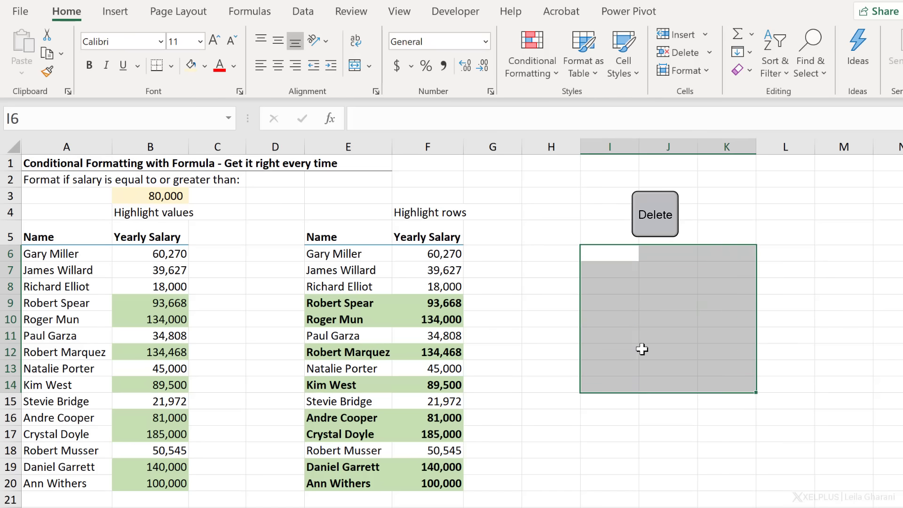
click(668, 351)
drag(358, 256, 426, 403)
key(ctrl+c)
Step: Paste E6:F15 into I6 as values and number formats only
click(605, 256)
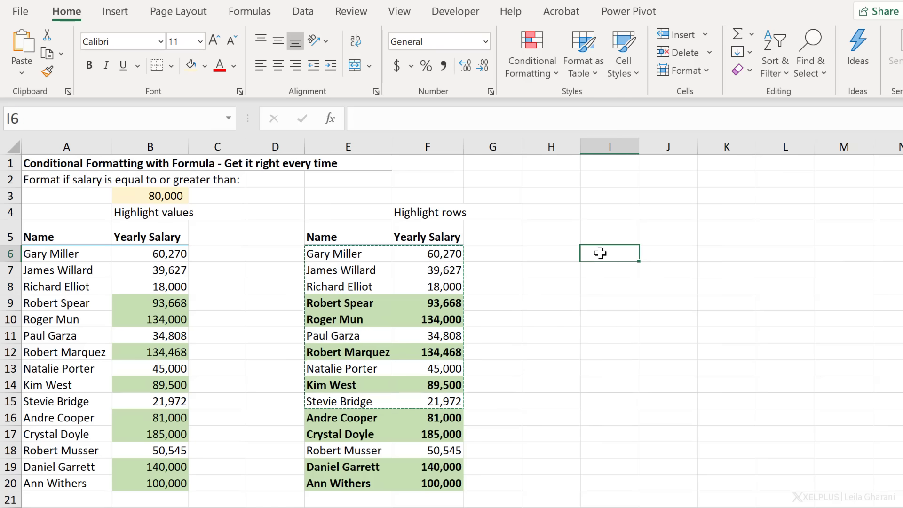
right_click(601, 257)
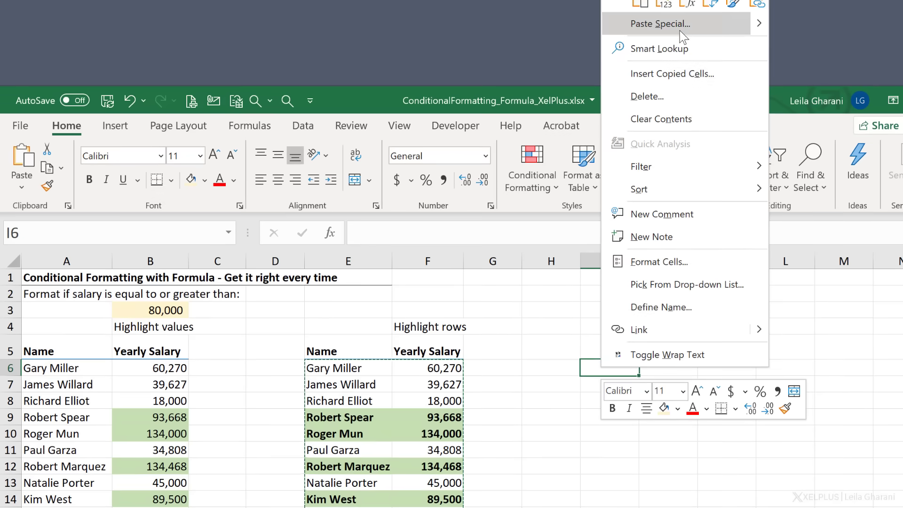
click(682, 0)
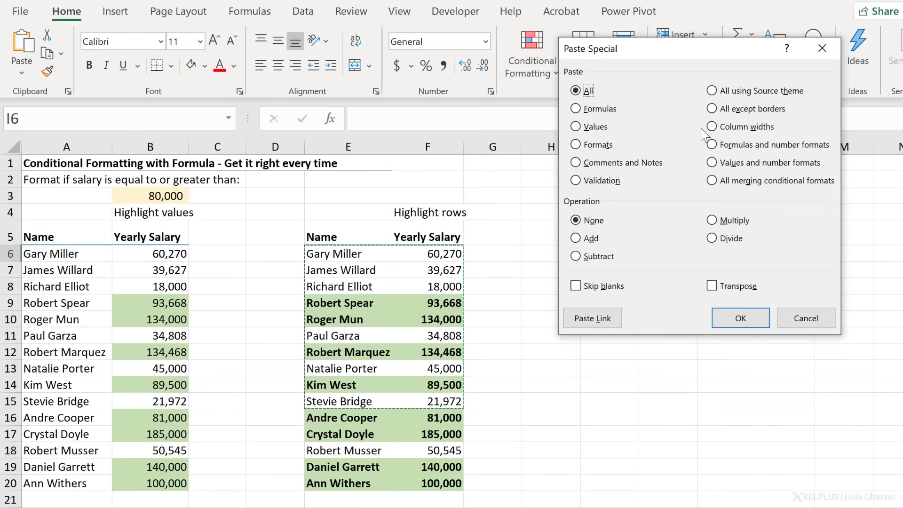
click(693, 18)
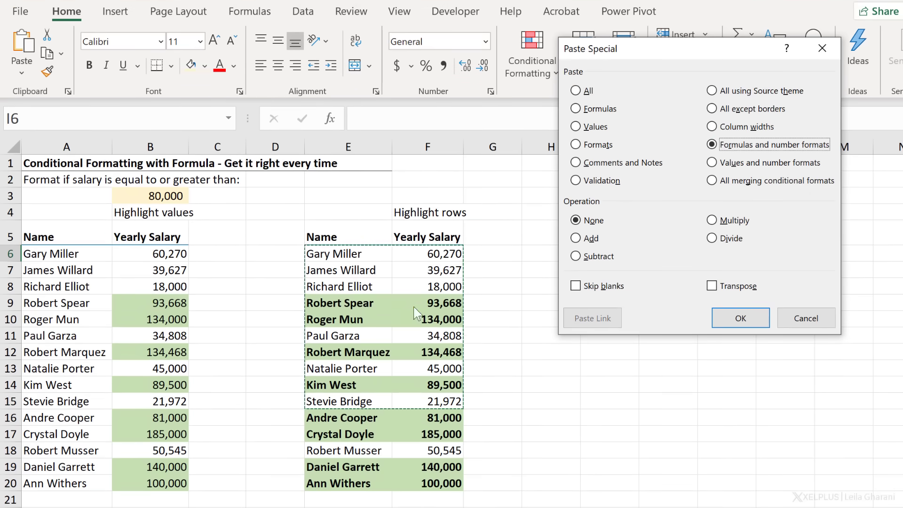
click(745, 165)
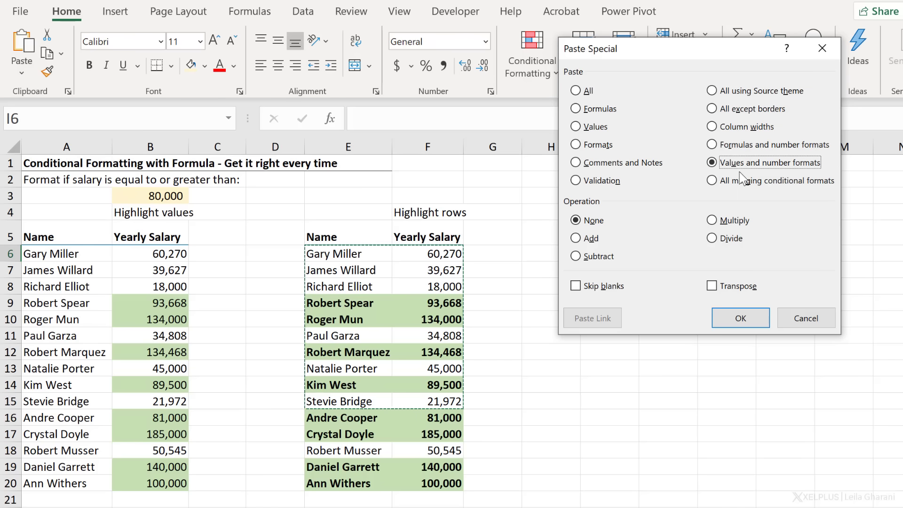
click(762, 319)
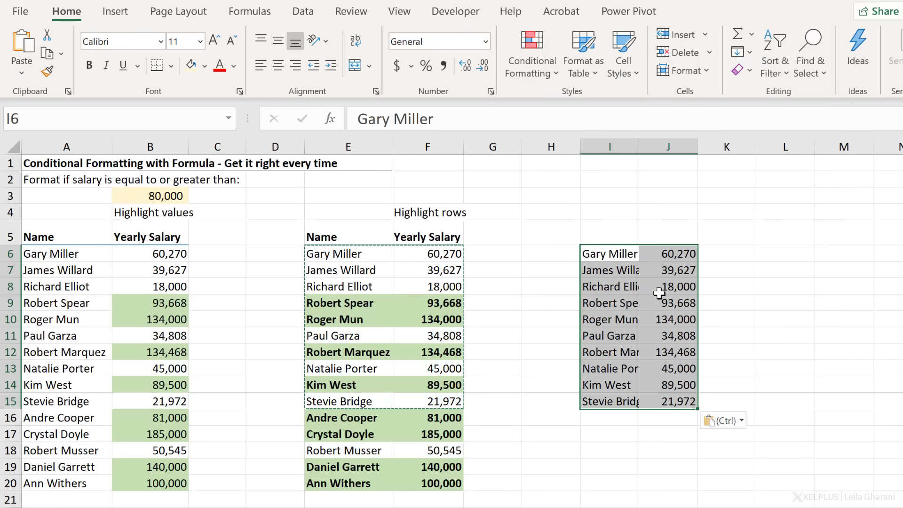
Step: Check in Manage Rules that the copy has no conditional formatting rules
click(531, 84)
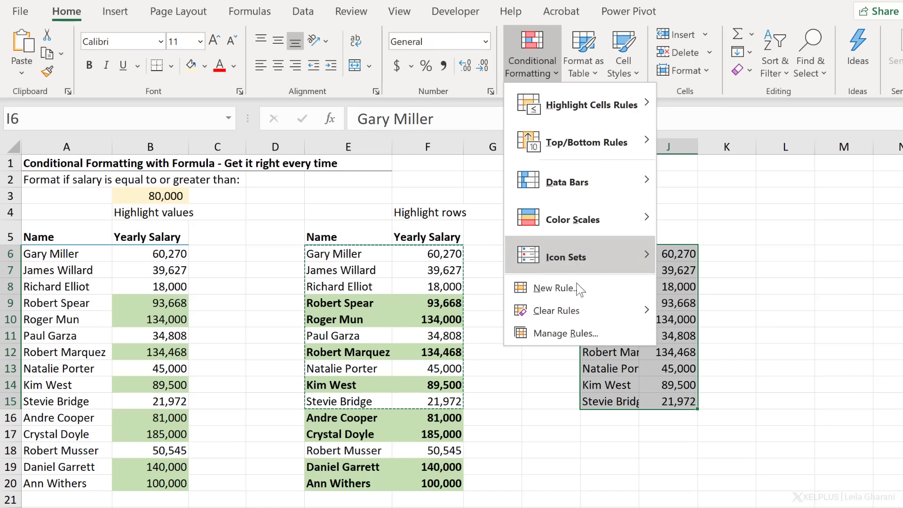
click(582, 333)
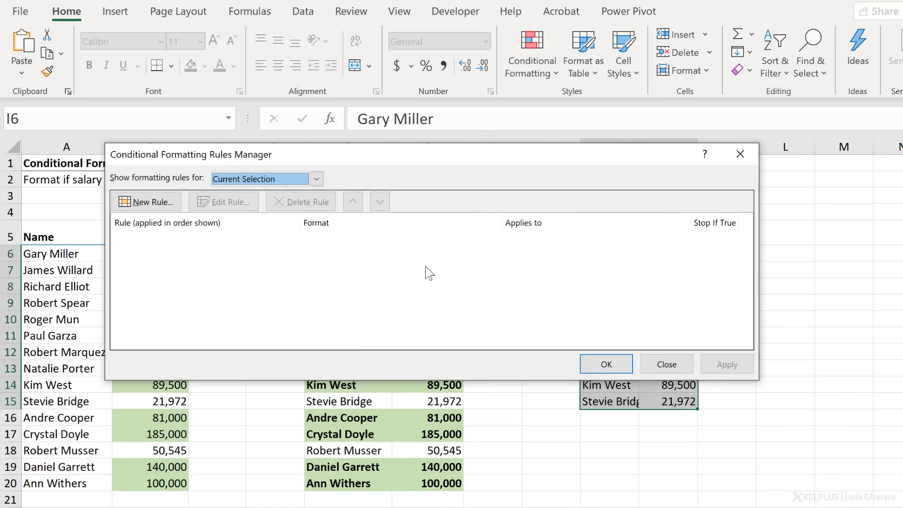
click(660, 363)
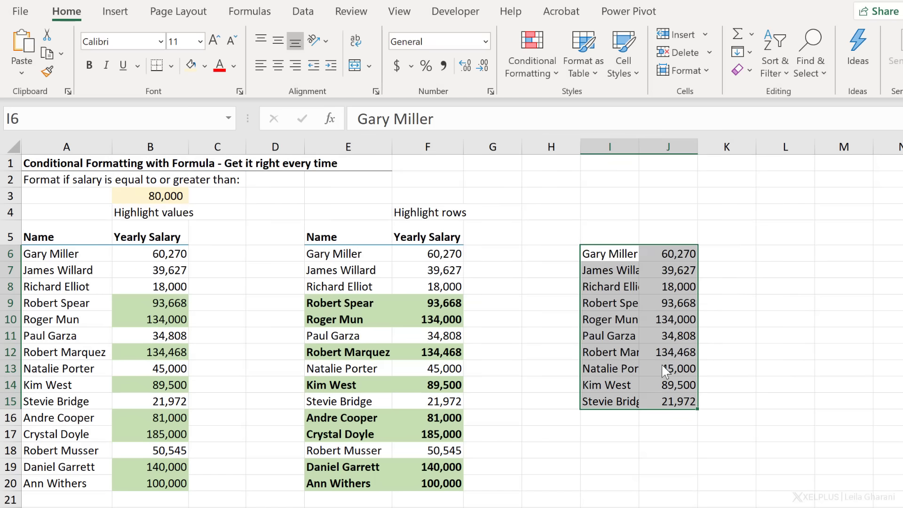
click(625, 347)
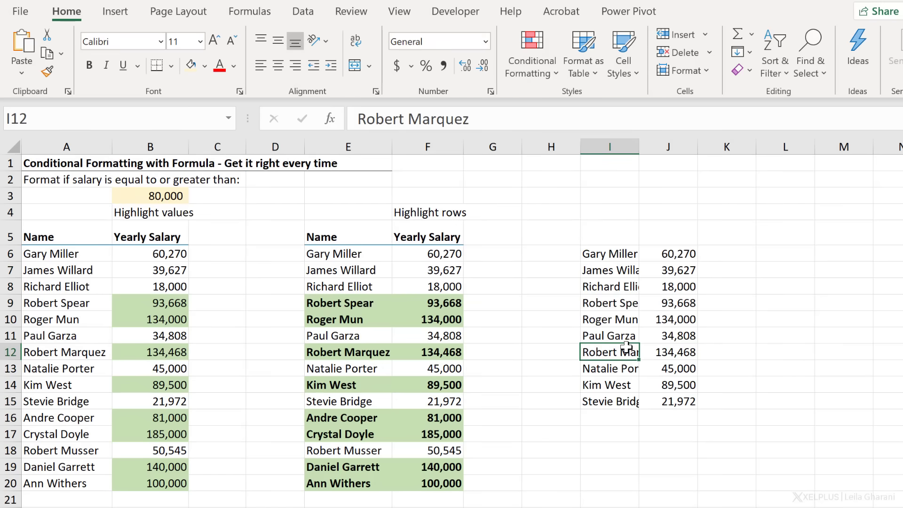